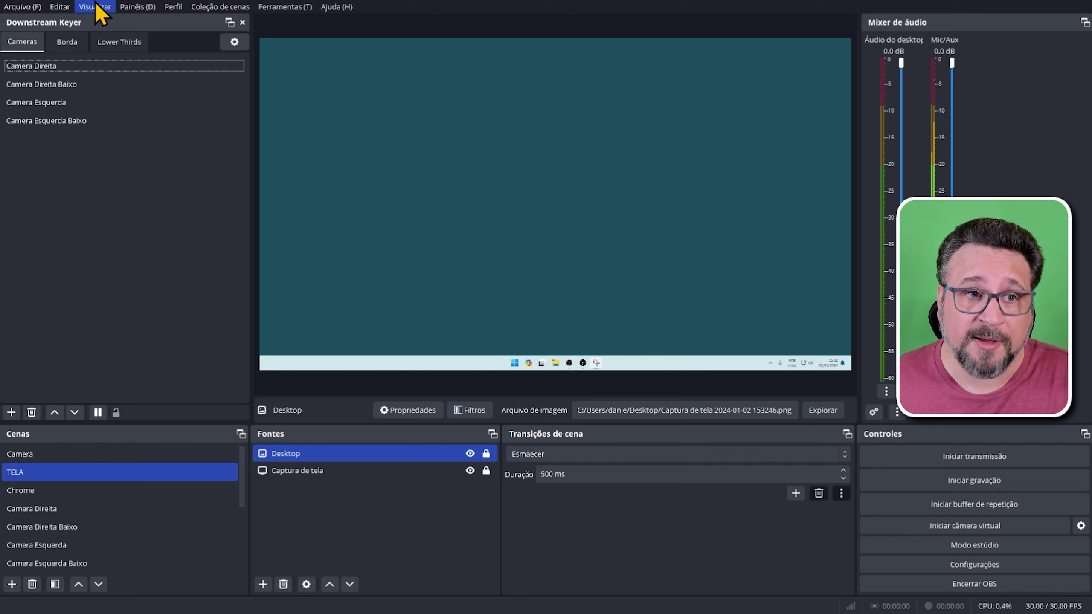
Switch the camera overlay on the TELA scene through the Camera Direita, Camera Direita Baixo and Camera Esquerda positions, ending on Camera Direita.
{"action": "left_click", "coordinate": [46, 72]}
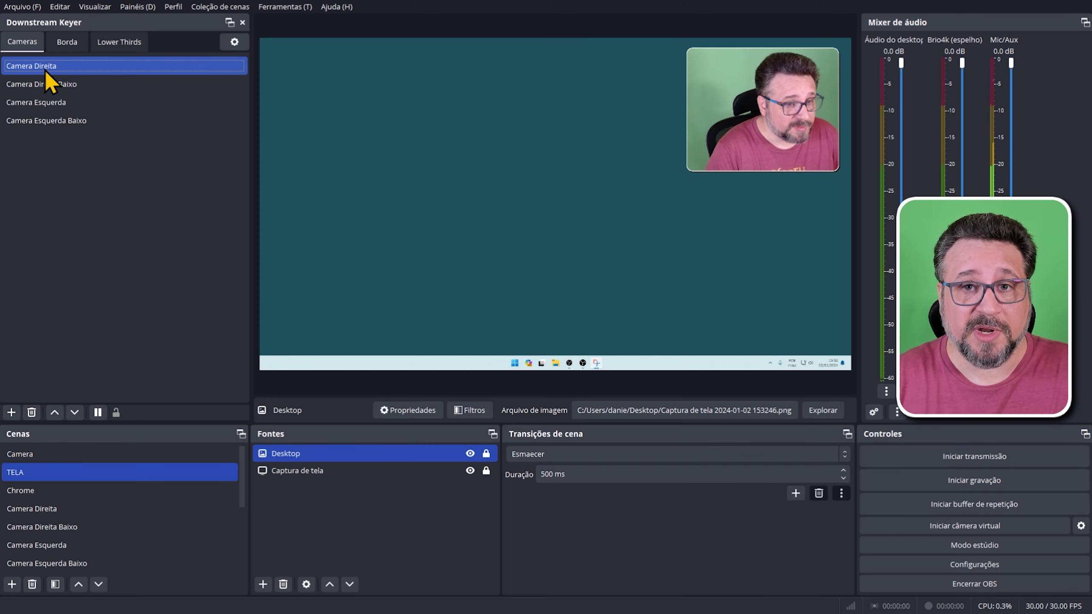
{"action": "left_click", "coordinate": [68, 83]}
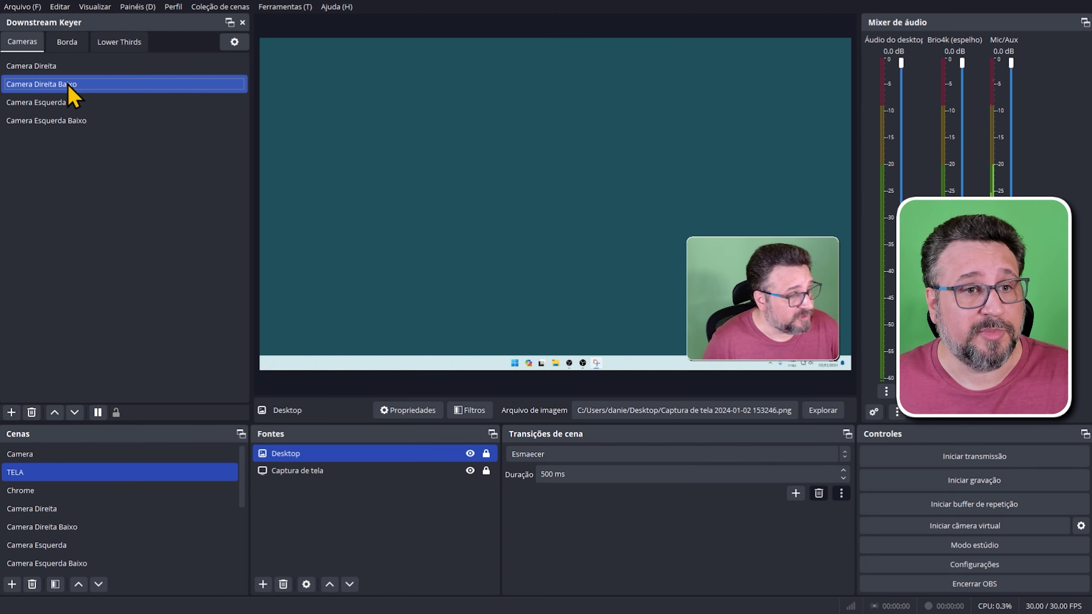
{"action": "left_click", "coordinate": [54, 122]}
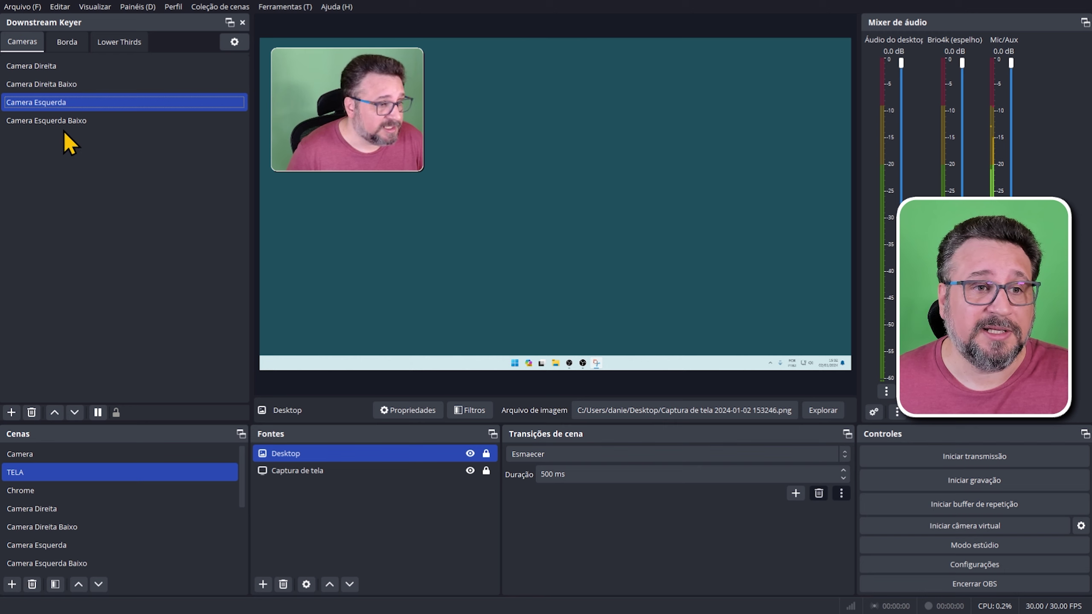
{"action": "left_click", "coordinate": [50, 67]}
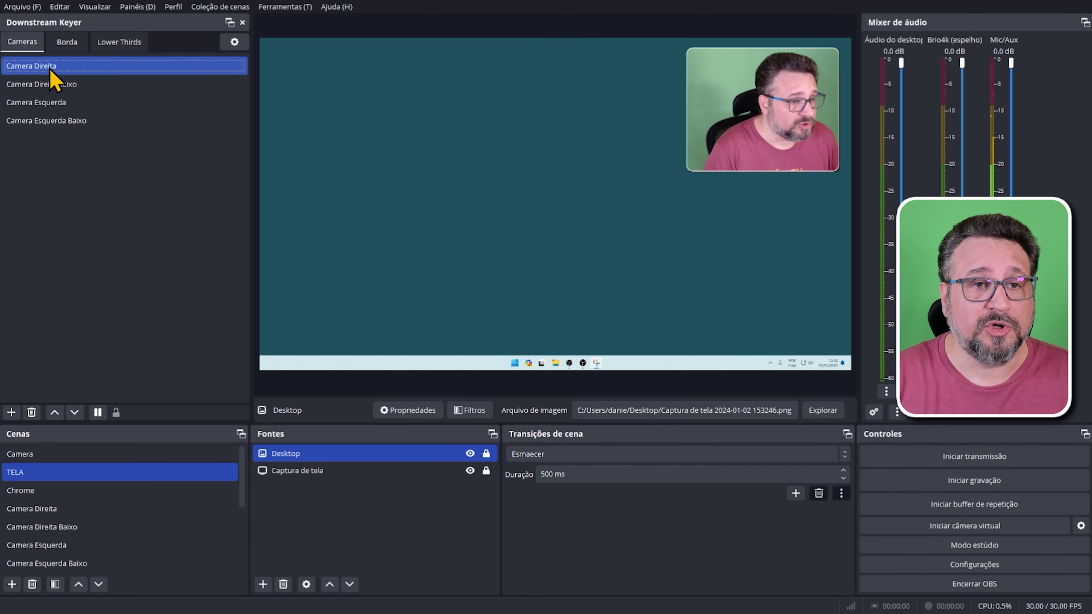
{"action": "left_click", "coordinate": [34, 473]}
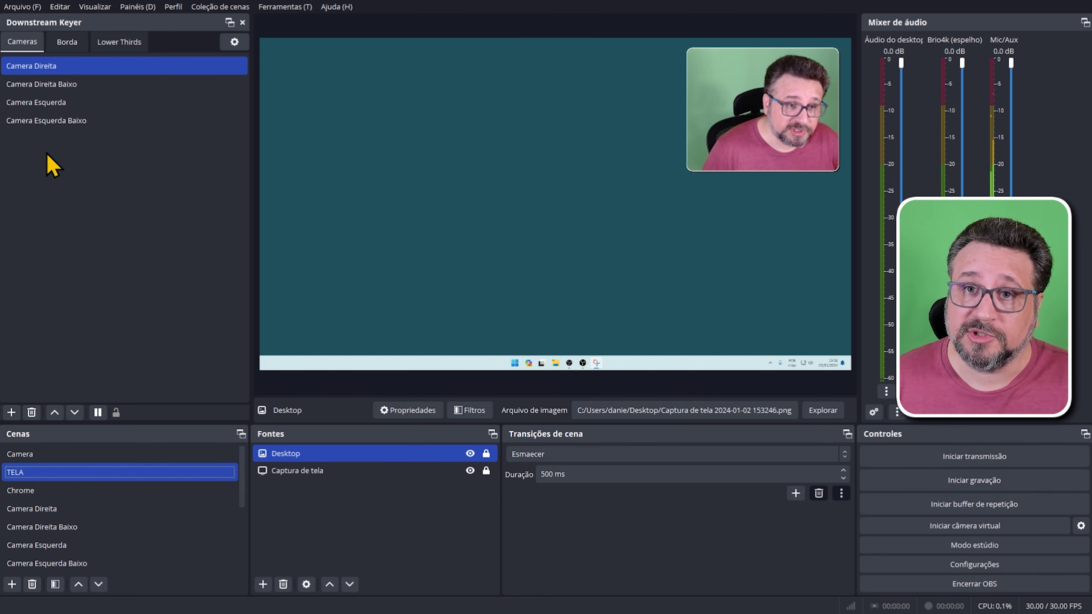
Show the Lower1 overlay from the Lower Thirds keyer over the TELA scene and clear it again.
{"action": "left_click", "coordinate": [118, 42]}
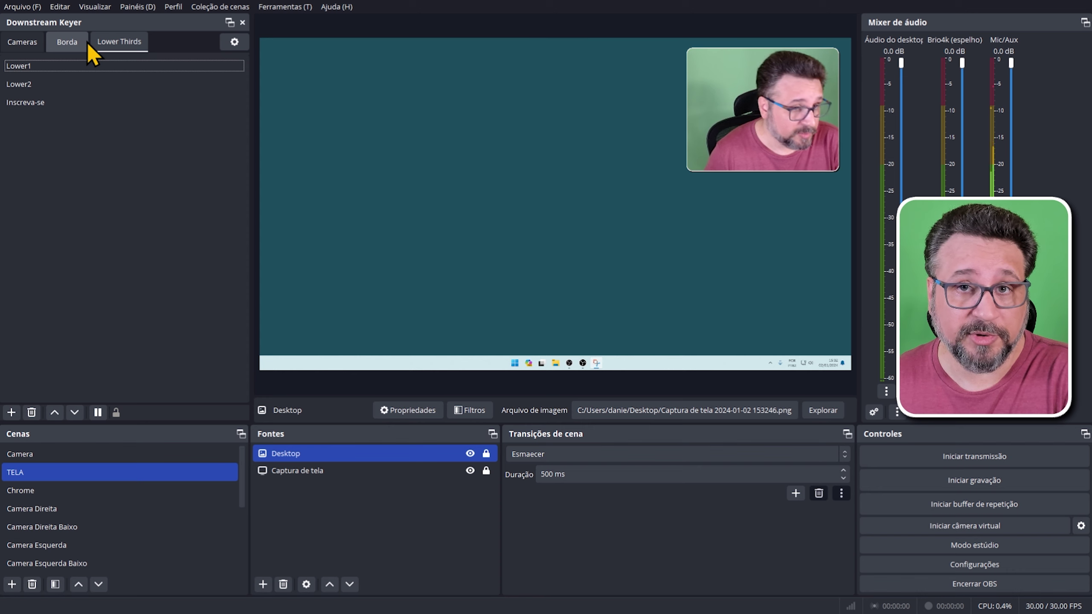
{"action": "left_click", "coordinate": [142, 70]}
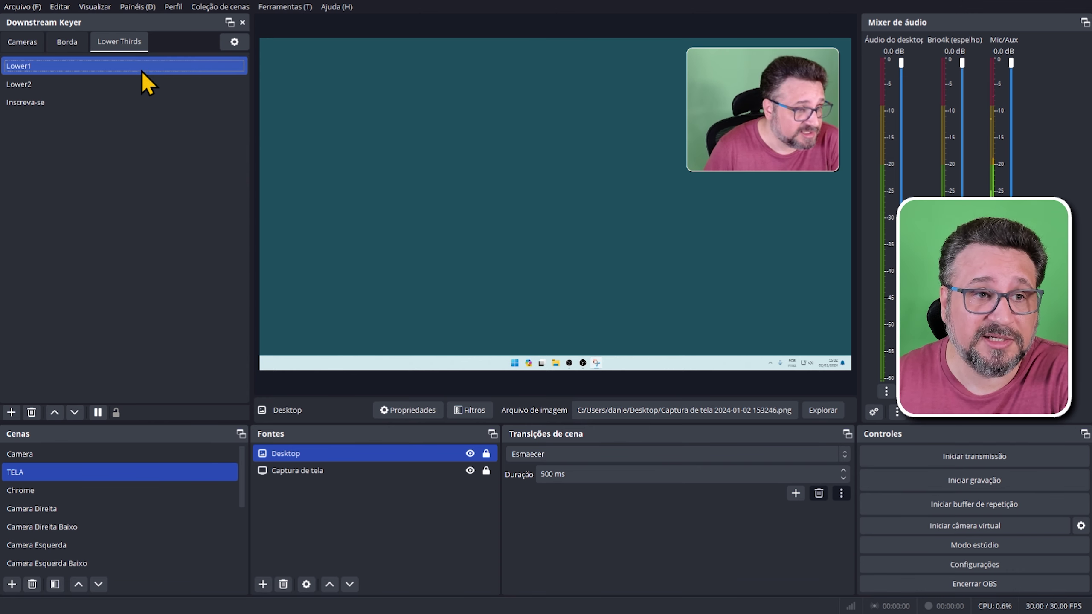
{"action": "left_click", "coordinate": [141, 115]}
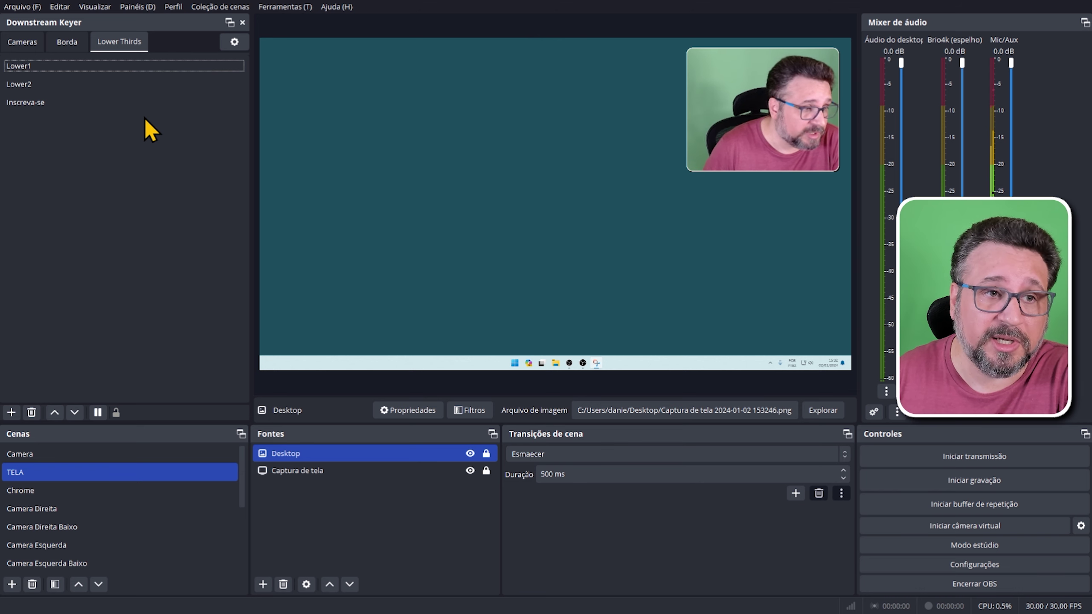
{"action": "left_click_drag", "start_coordinate": [145, 118], "coordinate": [589, 157]}
{"action": "left_click", "coordinate": [31, 69]}
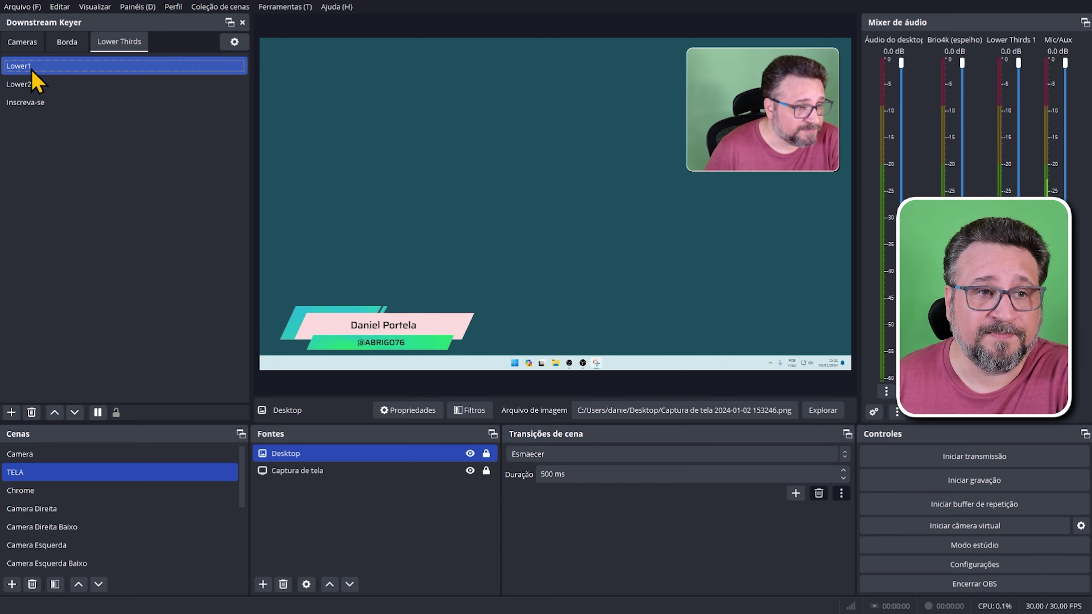
{"action": "left_click", "coordinate": [99, 413]}
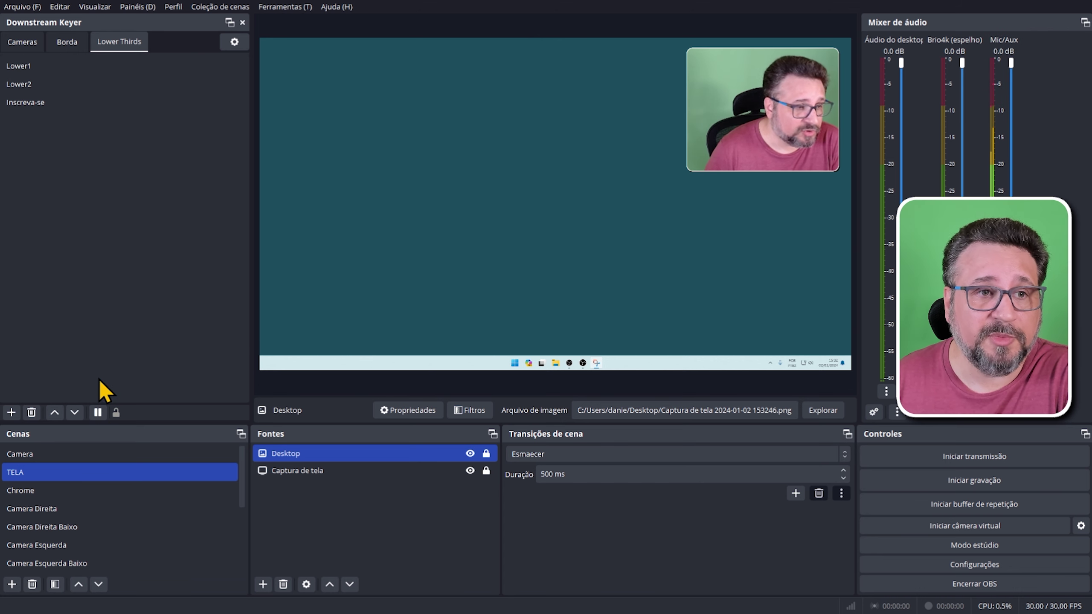
Show the Lower2 and Inscreva-se overlays in turn over the TELA scene, clearing each one after it plays.
{"action": "left_click", "coordinate": [18, 85]}
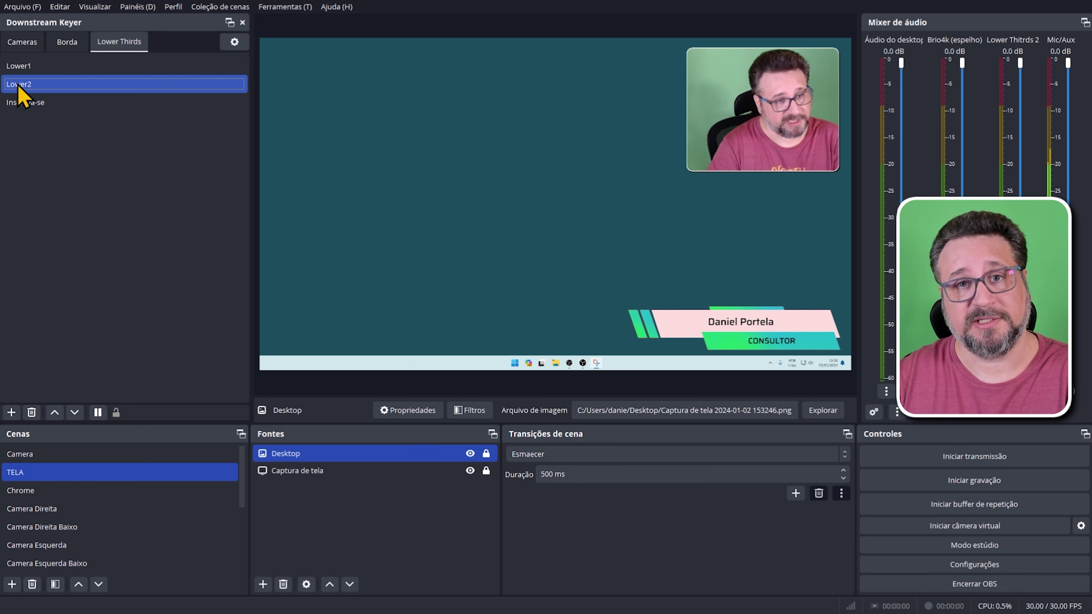
{"action": "left_click", "coordinate": [98, 413]}
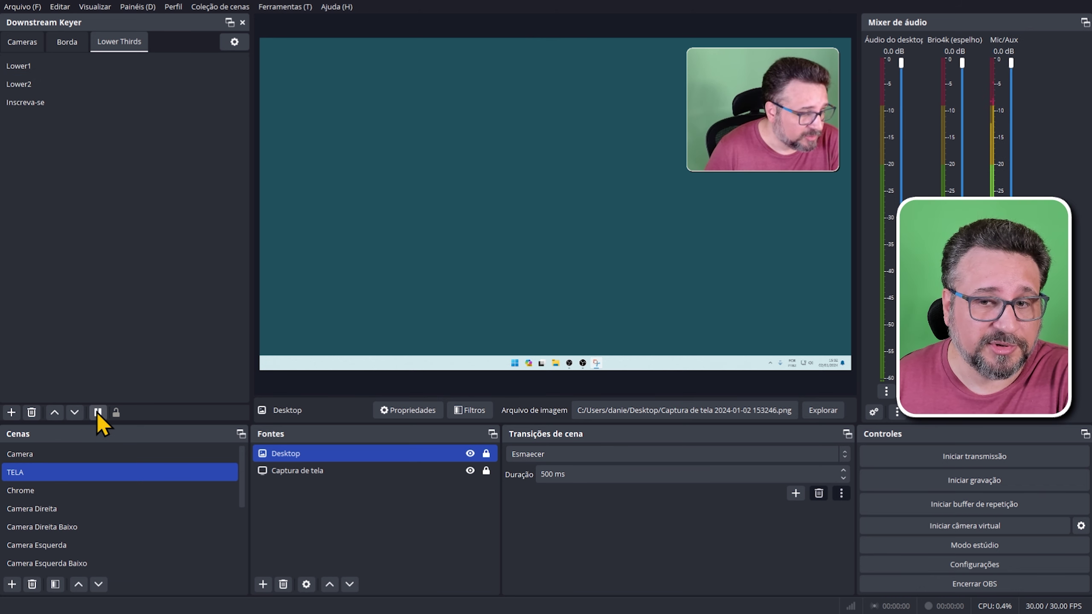
{"action": "left_click", "coordinate": [41, 107]}
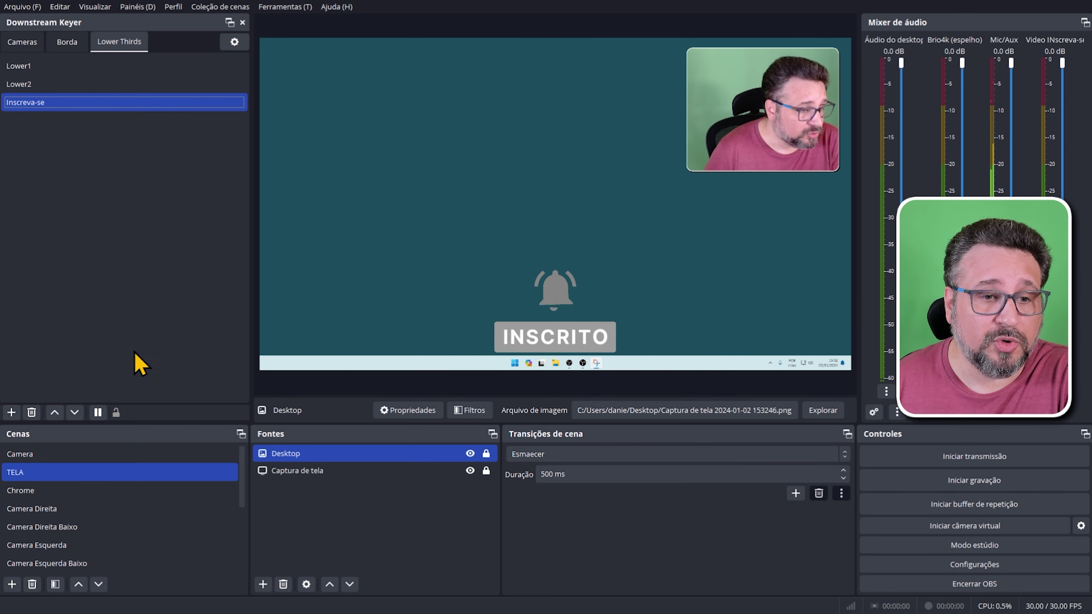
{"action": "left_click", "coordinate": [99, 412]}
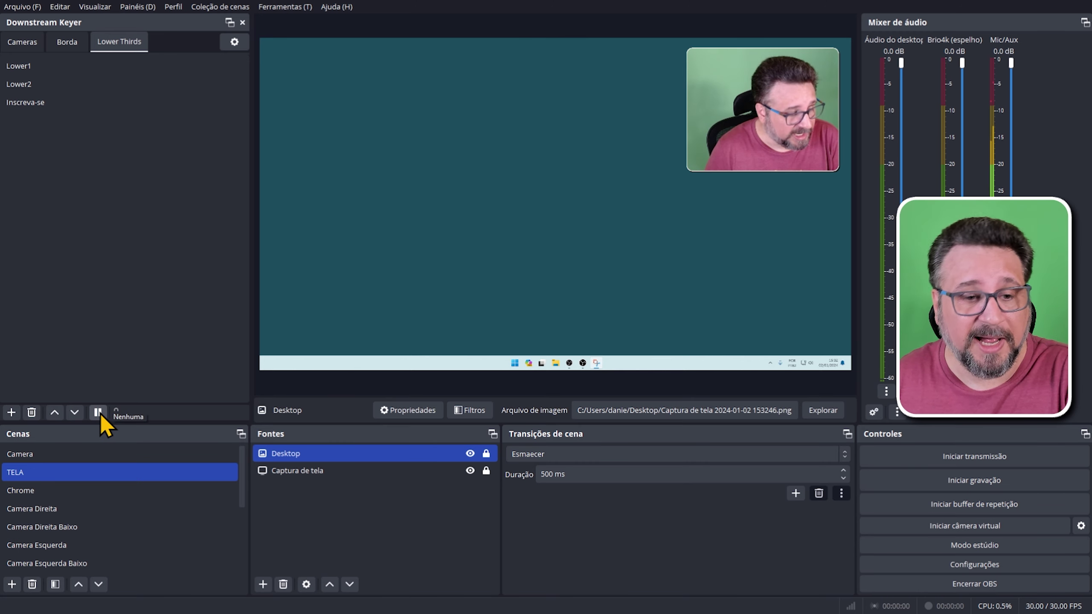
Switch to the Camera scene and replace its Camera Direita overlay with the Inscreva-se overlay.
{"action": "left_click", "coordinate": [33, 457]}
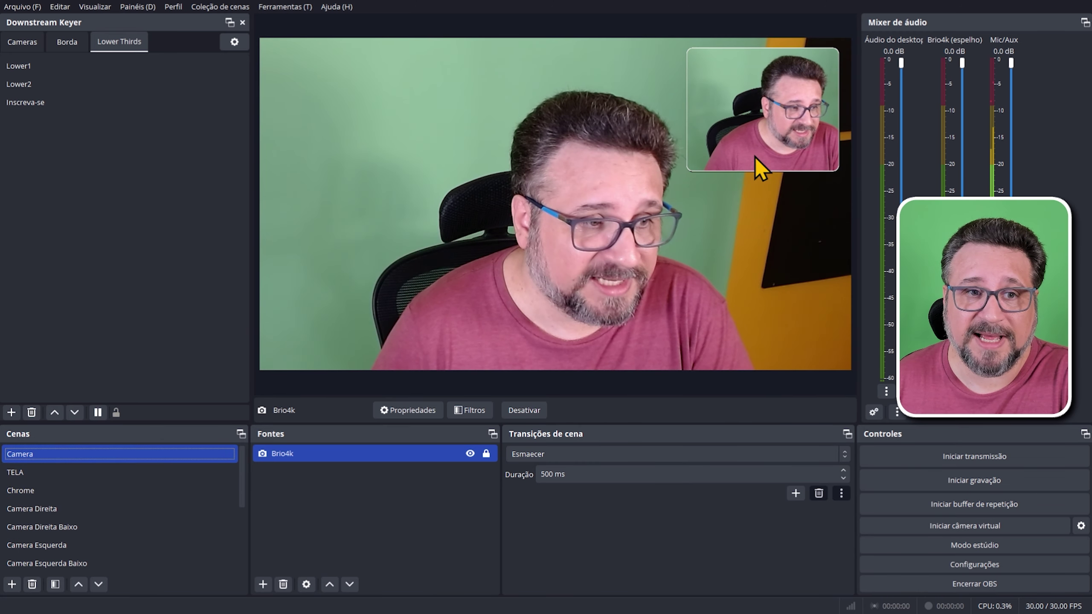
{"action": "left_click", "coordinate": [19, 44]}
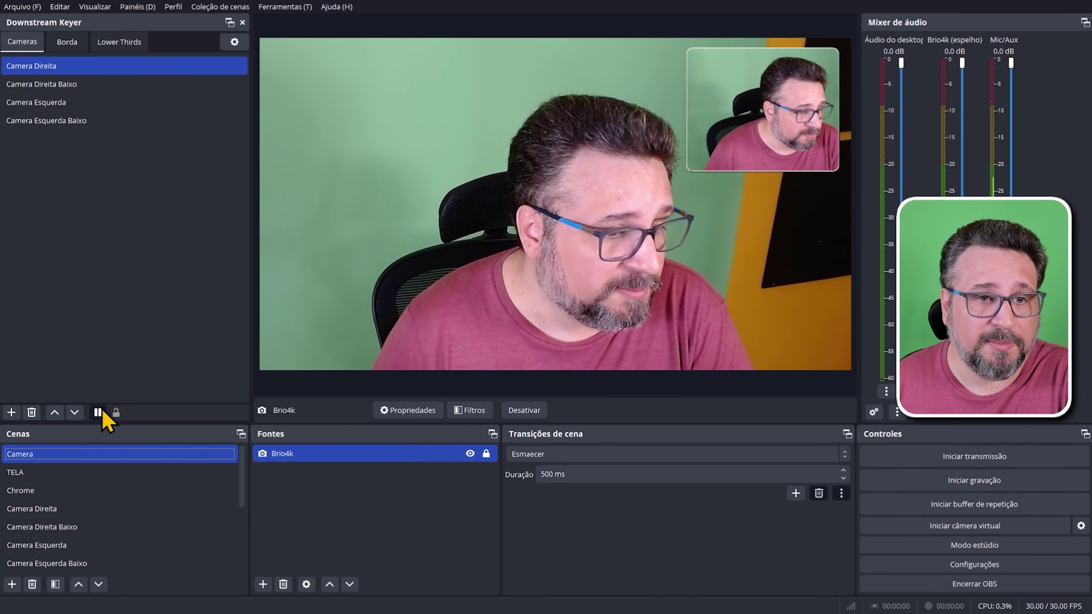
{"action": "left_click", "coordinate": [98, 412]}
{"action": "left_click", "coordinate": [123, 43]}
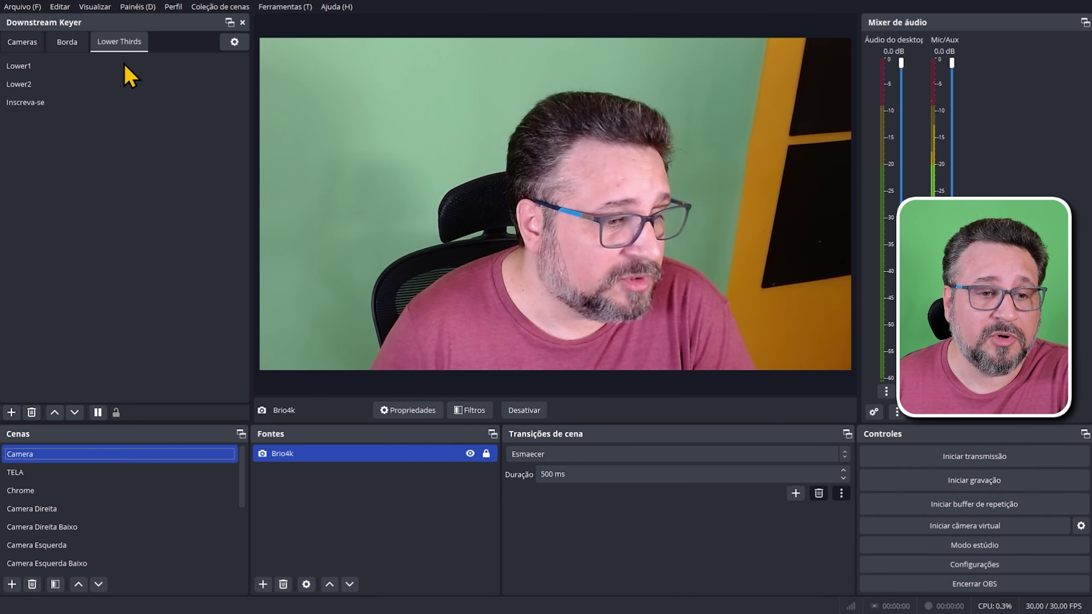
{"action": "left_click", "coordinate": [33, 103]}
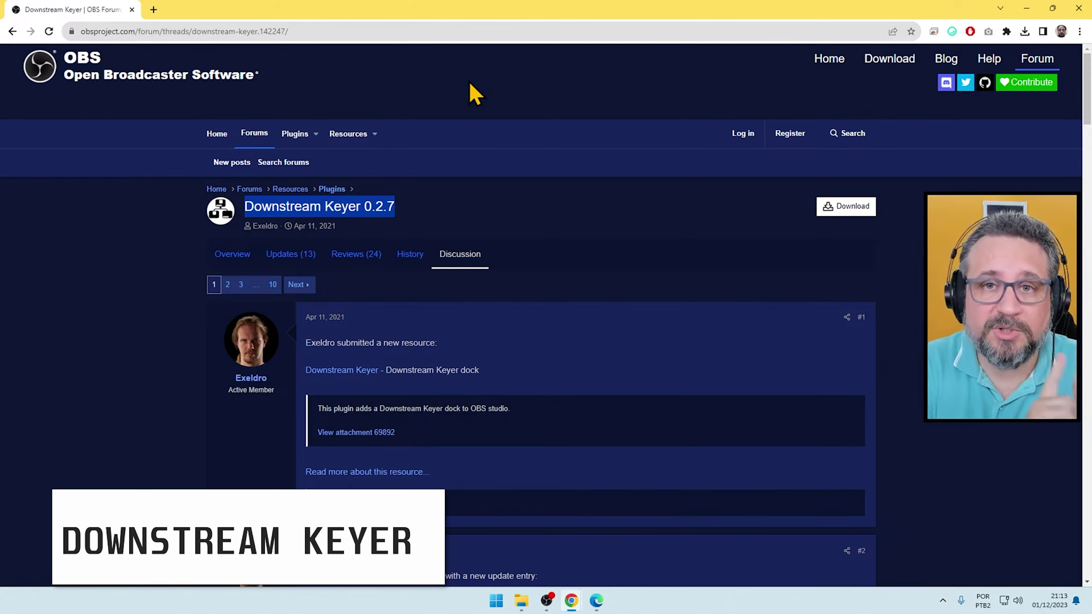
Download downstream-keyer-0.2.7-windows.zip from the OBS forum page to the desktop (Área de Trabalho) and minimize the browser.
{"action": "left_click", "coordinate": [849, 206]}
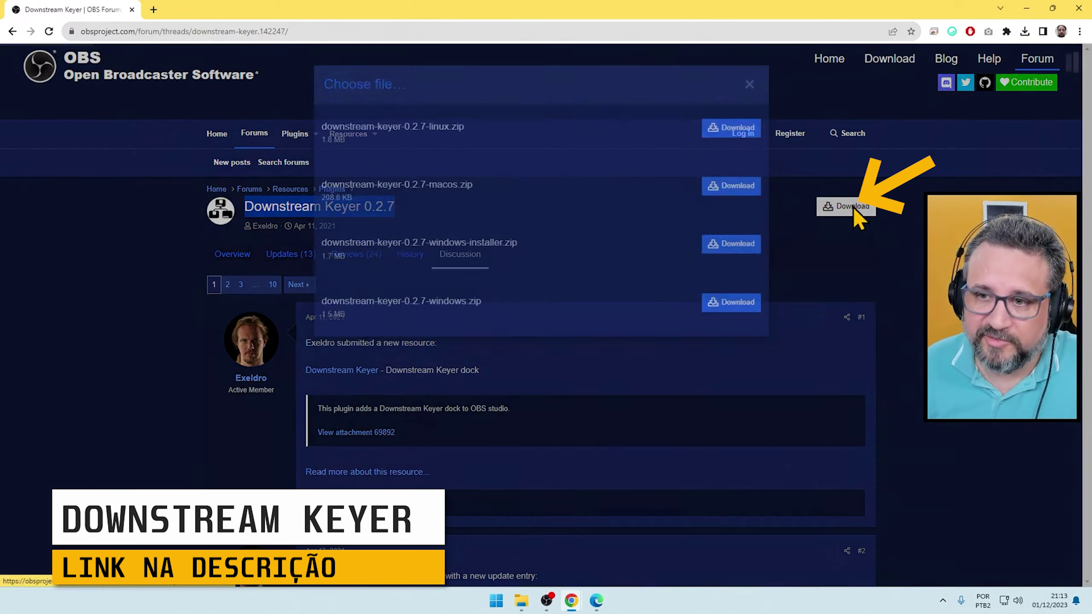
{"action": "left_click_drag", "start_coordinate": [322, 301], "coordinate": [487, 310]}
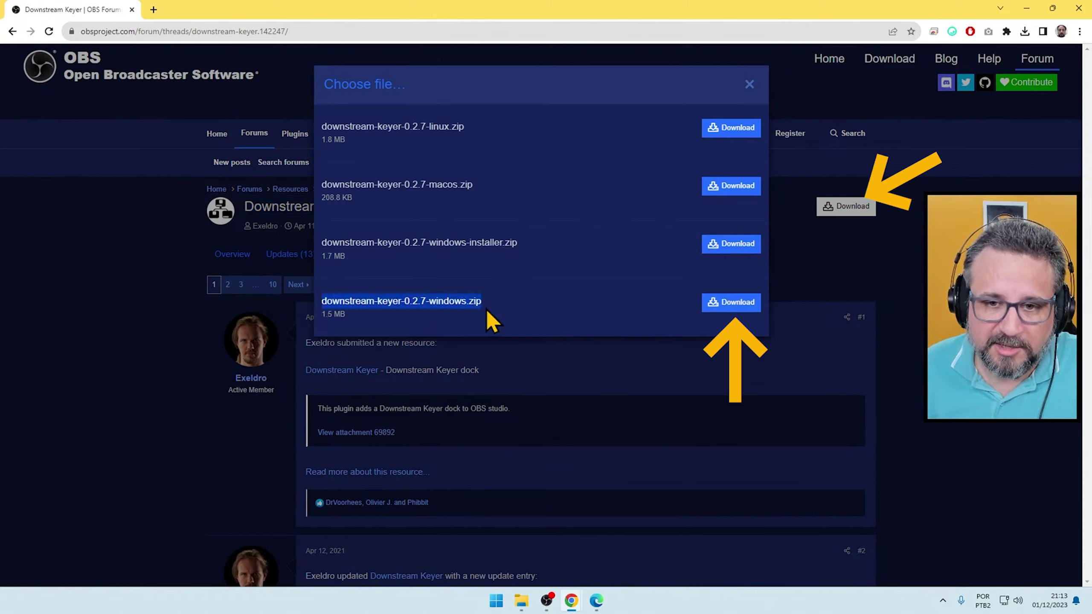
{"action": "left_click", "coordinate": [735, 302]}
{"action": "left_click", "coordinate": [490, 466]}
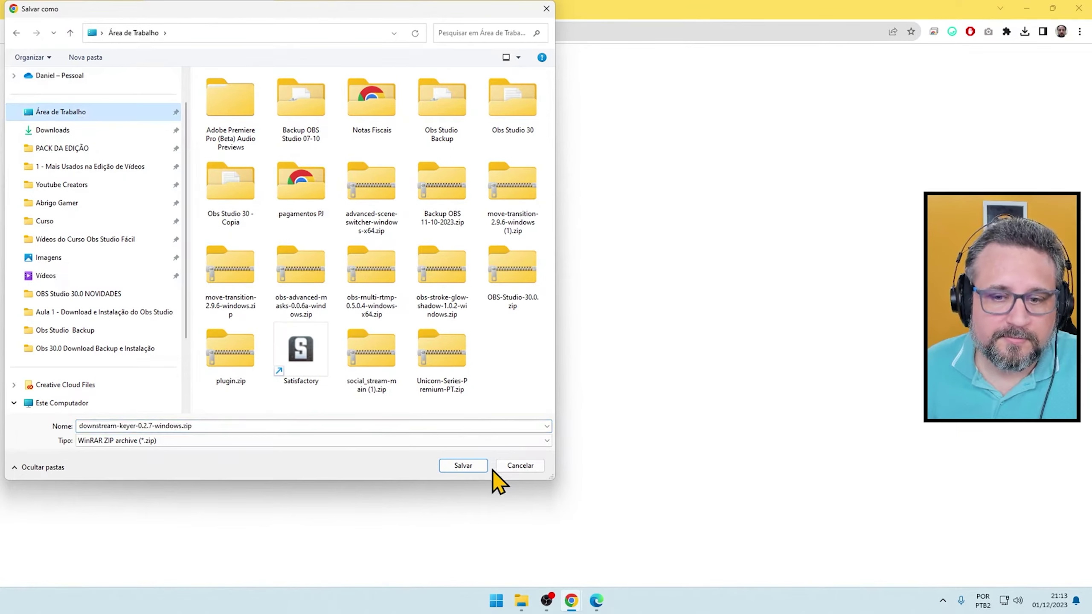
{"action": "left_click", "coordinate": [1027, 8]}
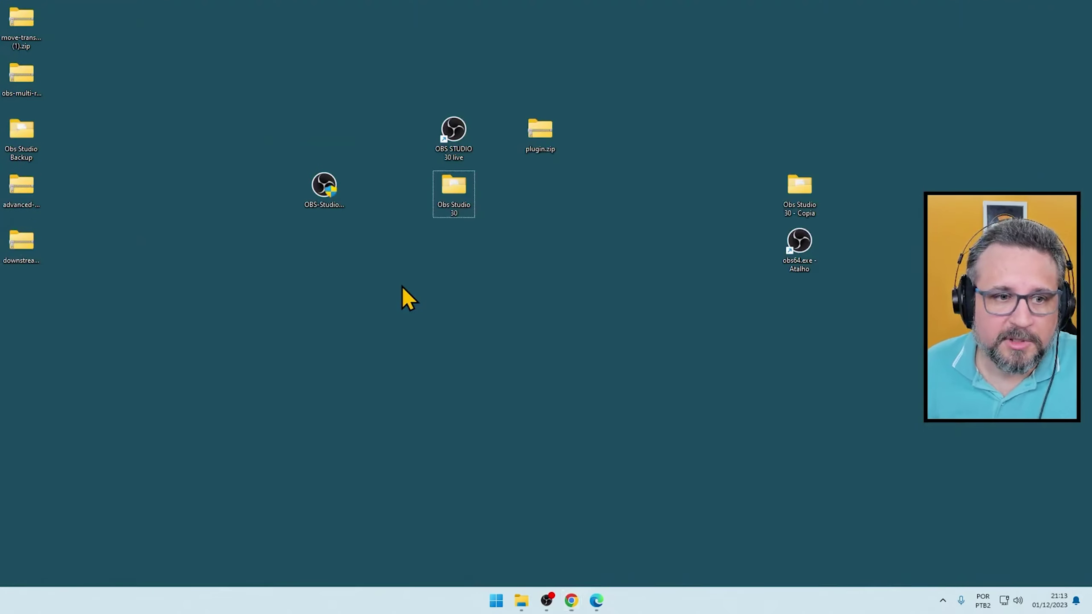
Open the downloaded downstream-keyer zip and the Obs Studio 30 folder from the desktop, with their windows side by side.
{"action": "double_click", "coordinate": [24, 254]}
{"action": "left_click_drag", "start_coordinate": [305, 126], "coordinate": [794, 219]}
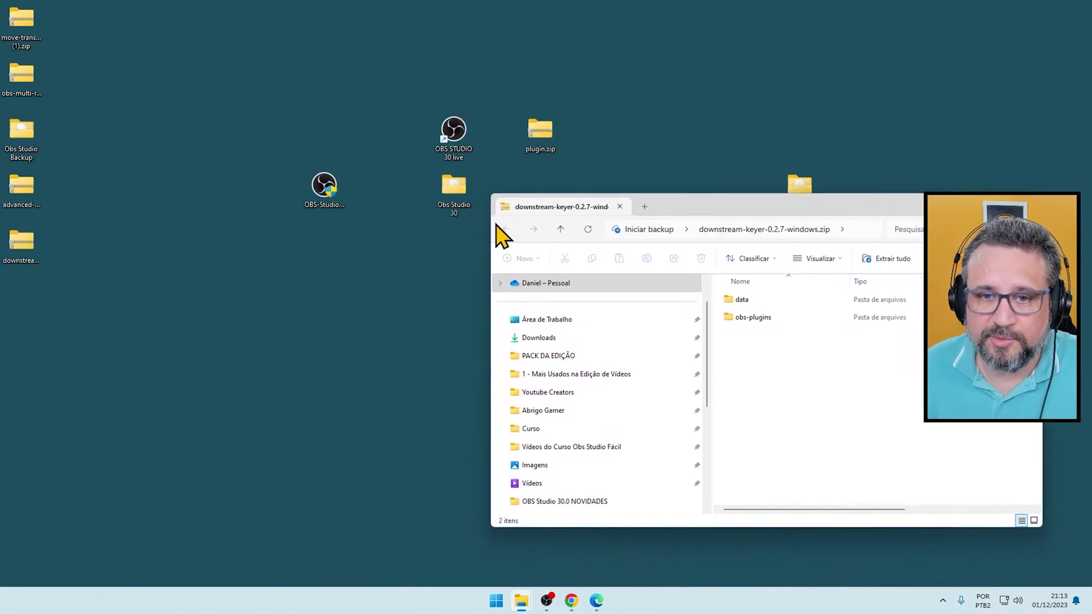
{"action": "double_click", "coordinate": [452, 191]}
{"action": "left_click_drag", "start_coordinate": [751, 214], "coordinate": [712, 129]}
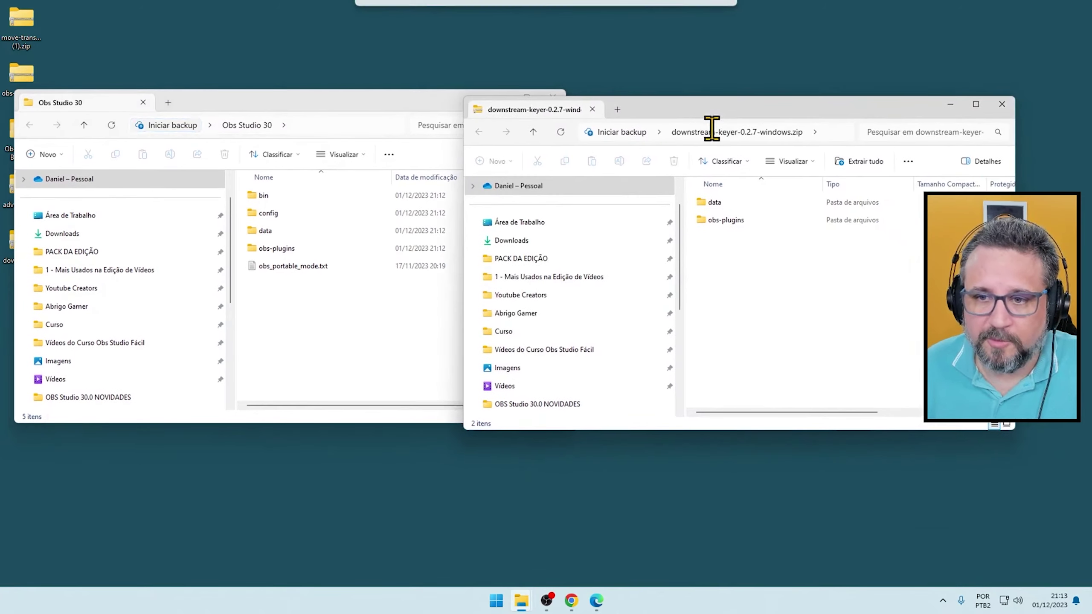
Copy the data and obs-plugins folders from the zip into the Obs Studio 30 folder and close both windows.
{"action": "left_click_drag", "start_coordinate": [749, 261], "coordinate": [705, 139]}
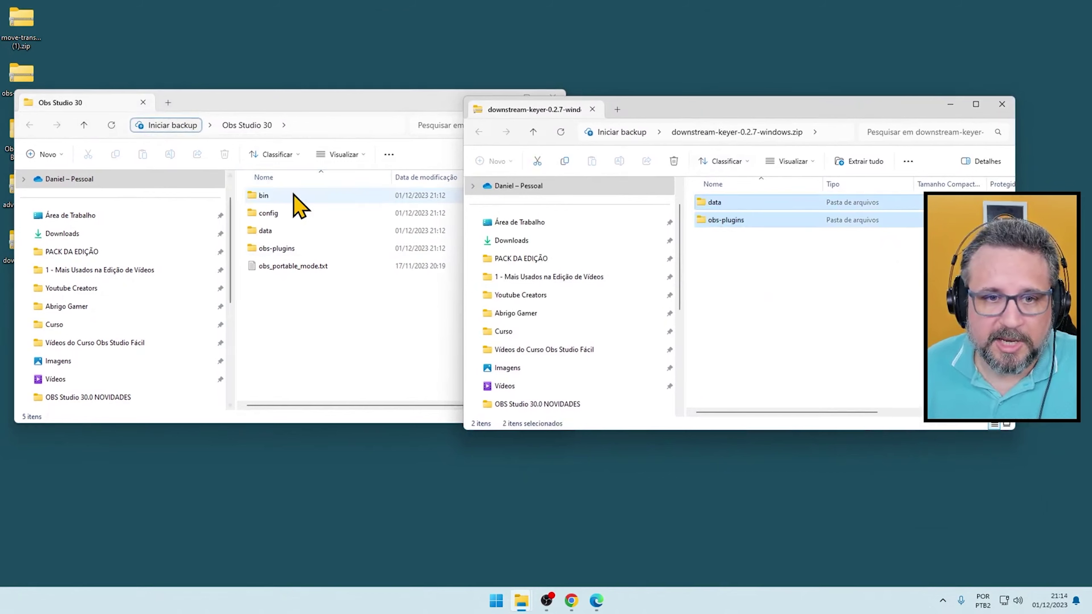
{"action": "left_click_drag", "start_coordinate": [720, 226], "coordinate": [320, 366]}
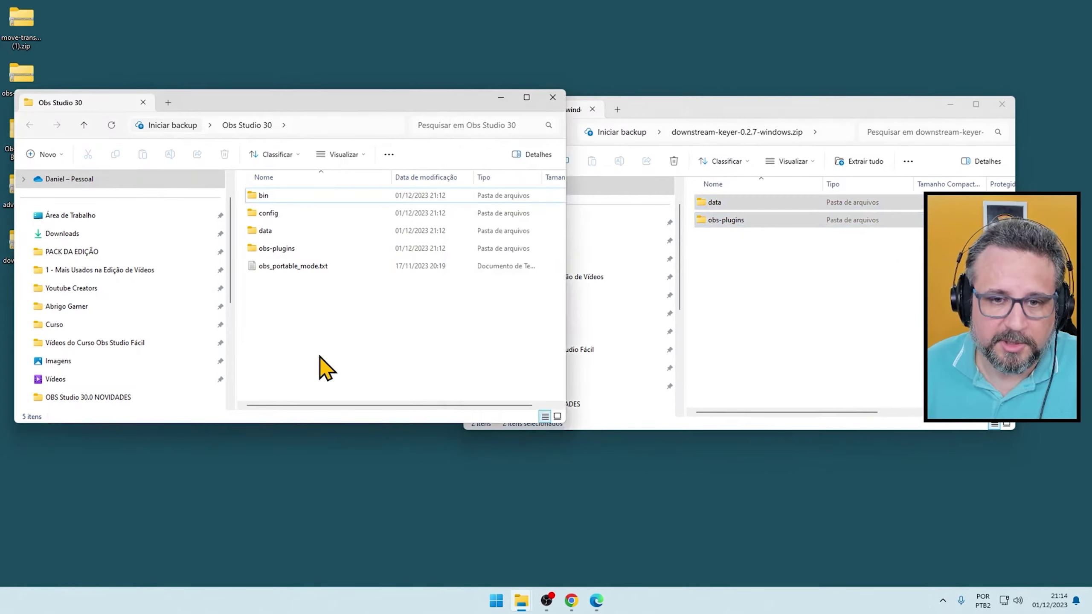
{"action": "left_click", "coordinate": [554, 102]}
{"action": "left_click", "coordinate": [1001, 103]}
Launch OBS STUDIO 30 live from the desktop, maximize it and show the Downstream Keyer dock.
{"action": "double_click", "coordinate": [454, 134]}
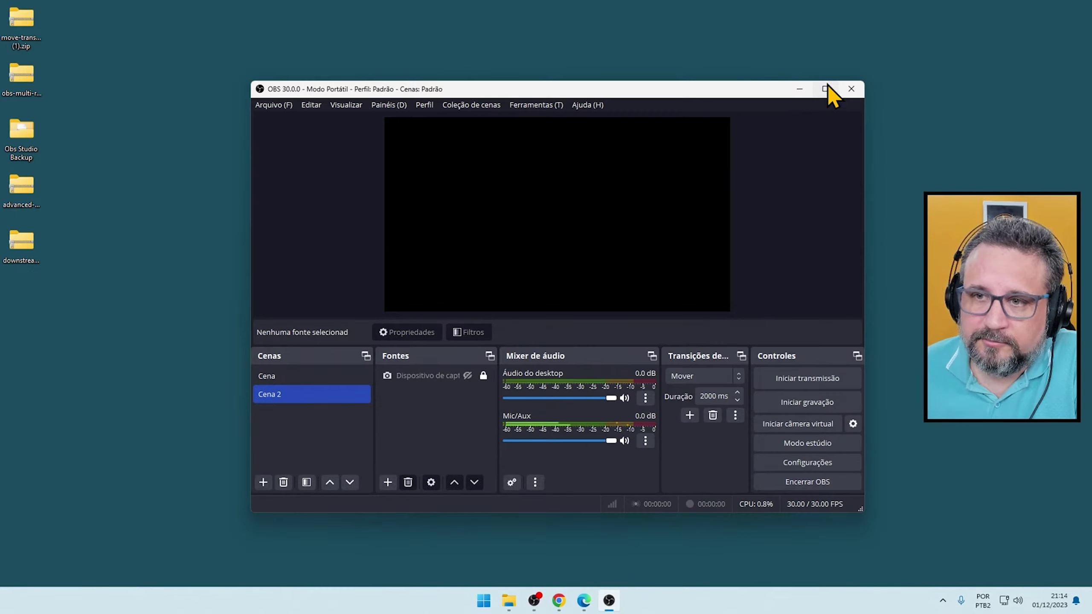
{"action": "left_click", "coordinate": [827, 88]}
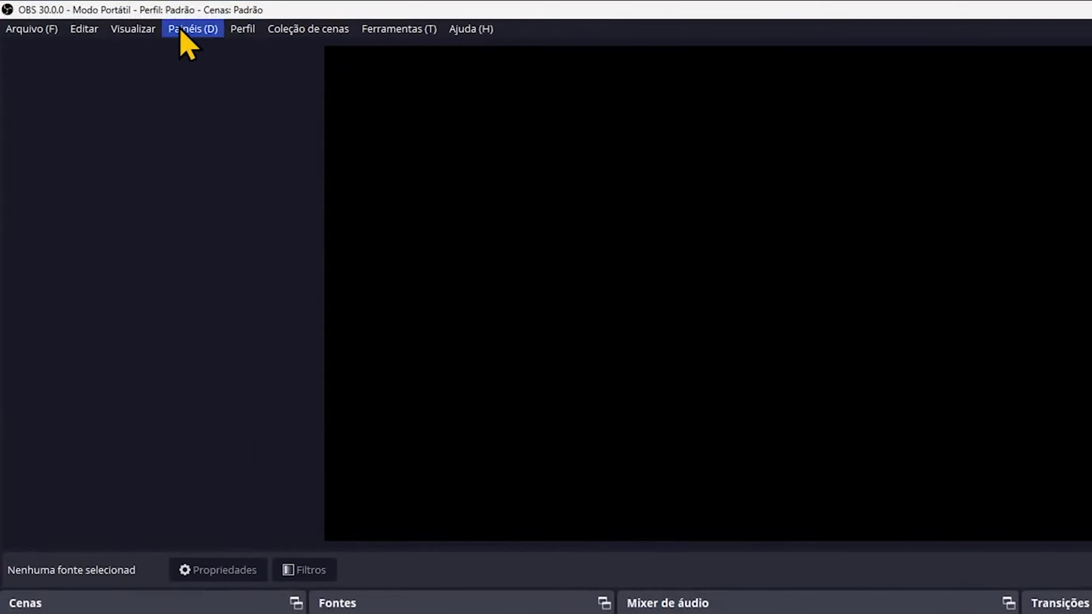
{"action": "left_click", "coordinate": [152, 24]}
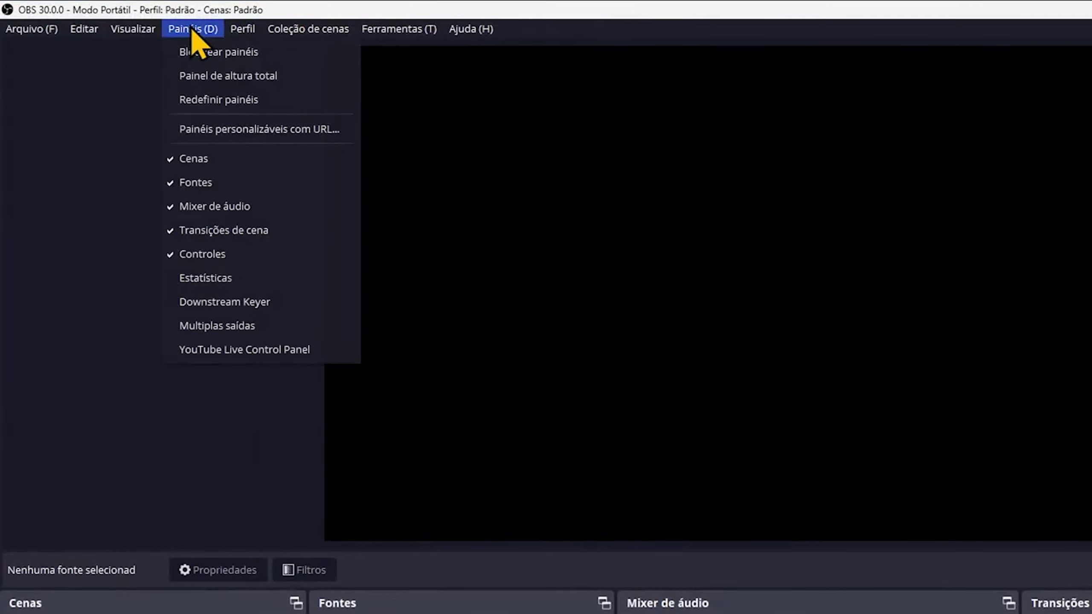
{"action": "left_click", "coordinate": [214, 304]}
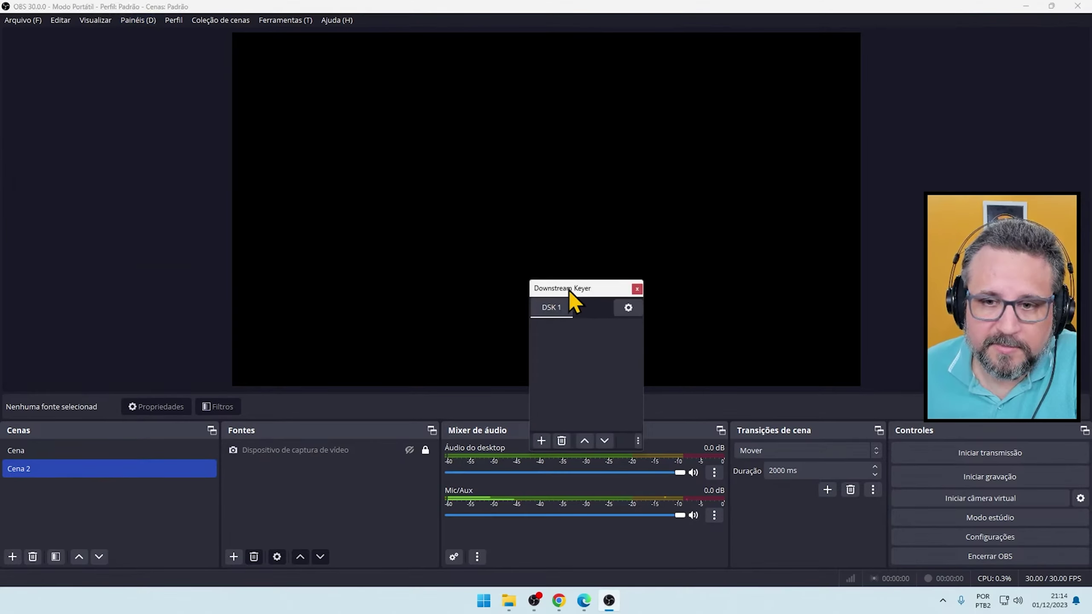
Enlarge the floating Downstream Keyer dock and attach it beside the preview, above the scenes list.
{"action": "left_click_drag", "start_coordinate": [796, 408], "coordinate": [609, 216]}
{"action": "left_click_drag", "start_coordinate": [435, 153], "coordinate": [422, 143]}
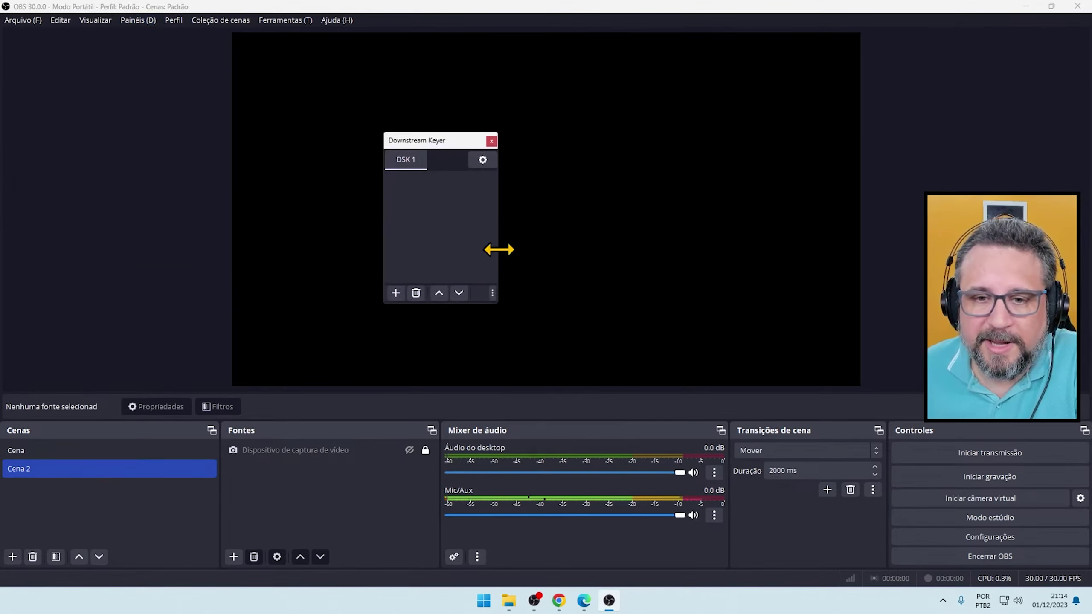
{"action": "left_click_drag", "start_coordinate": [499, 249], "coordinate": [659, 248]}
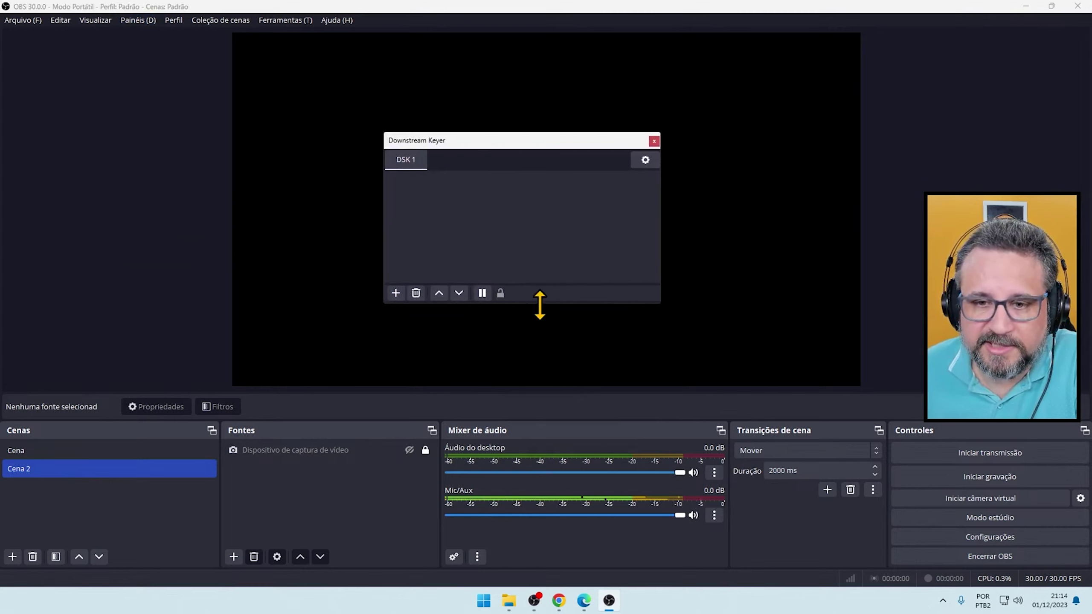
{"action": "left_click_drag", "start_coordinate": [540, 304], "coordinate": [540, 362]}
{"action": "left_click_drag", "start_coordinate": [523, 140], "coordinate": [54, 142]}
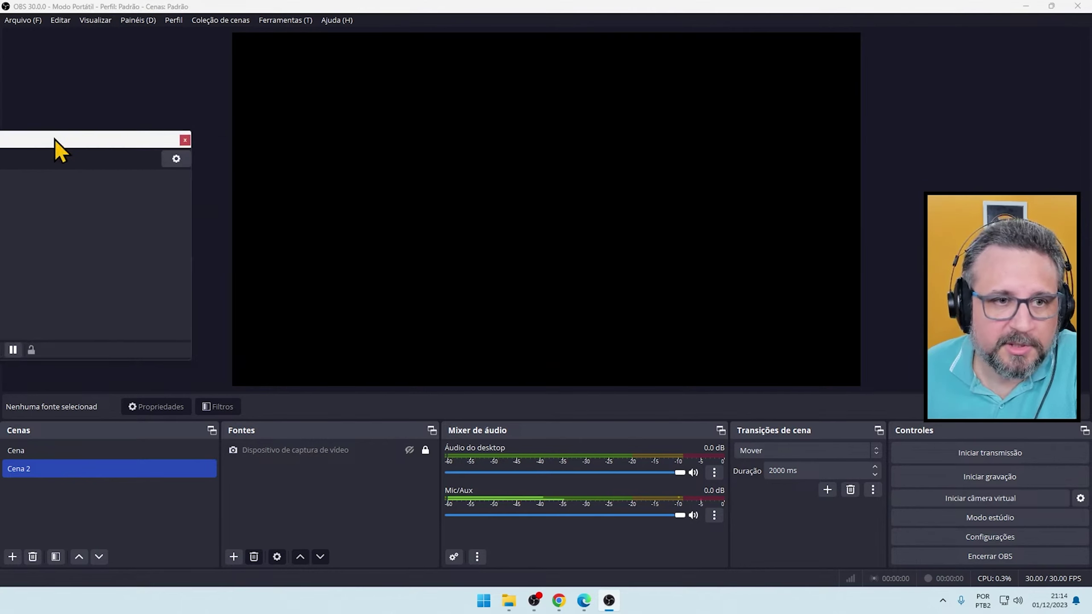
Delete the Dispositivo de captura de vídeo source from the scene Cena.
{"action": "left_click", "coordinate": [64, 451]}
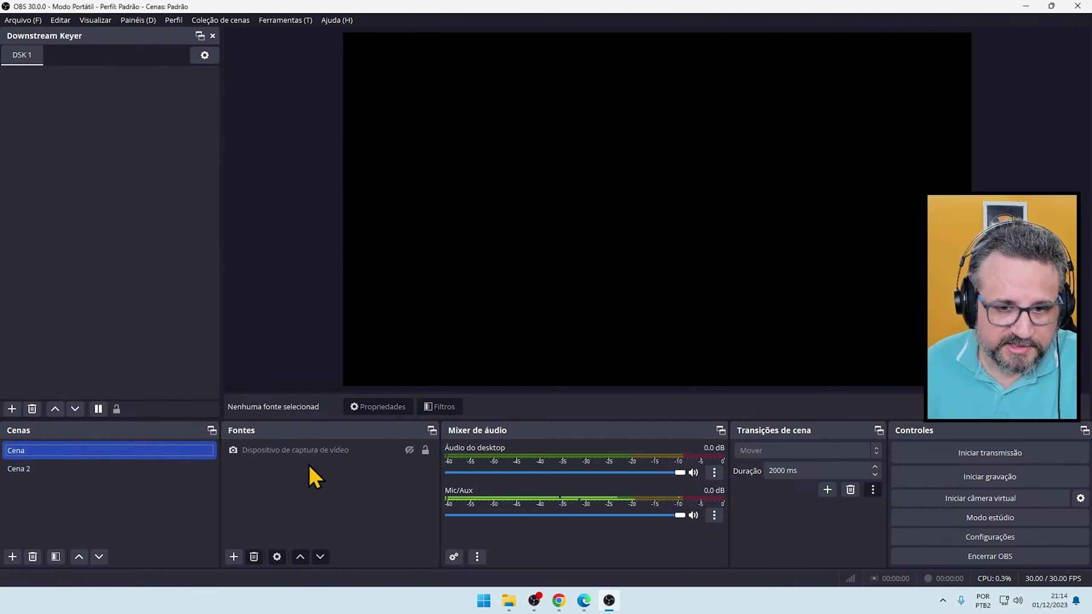
{"action": "left_click", "coordinate": [311, 451]}
{"action": "key", "text": "Delete"}
{"action": "left_click", "coordinate": [613, 308]}
Rename the scene Cena as Cena1 and select Cena 2.
{"action": "key", "text": "F2"}
{"action": "type", "text": "1"}
{"action": "left_click", "coordinate": [67, 474]}
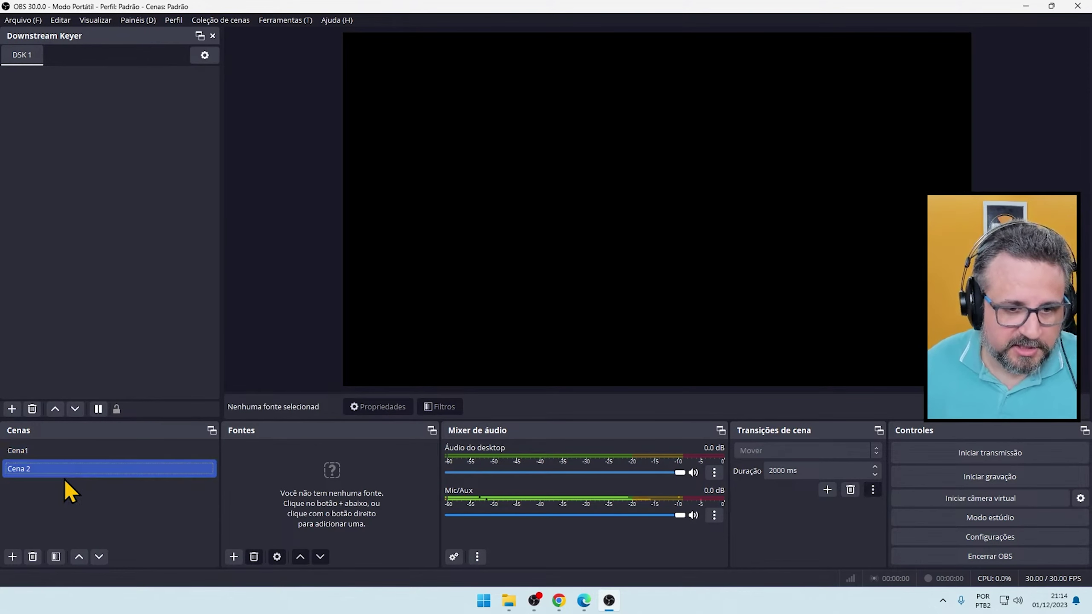
Add three more scenes named Cena 3, Cena 4 and Cena 5.
{"action": "left_click", "coordinate": [12, 557]}
{"action": "key", "text": "Return"}
{"action": "left_click", "coordinate": [12, 556]}
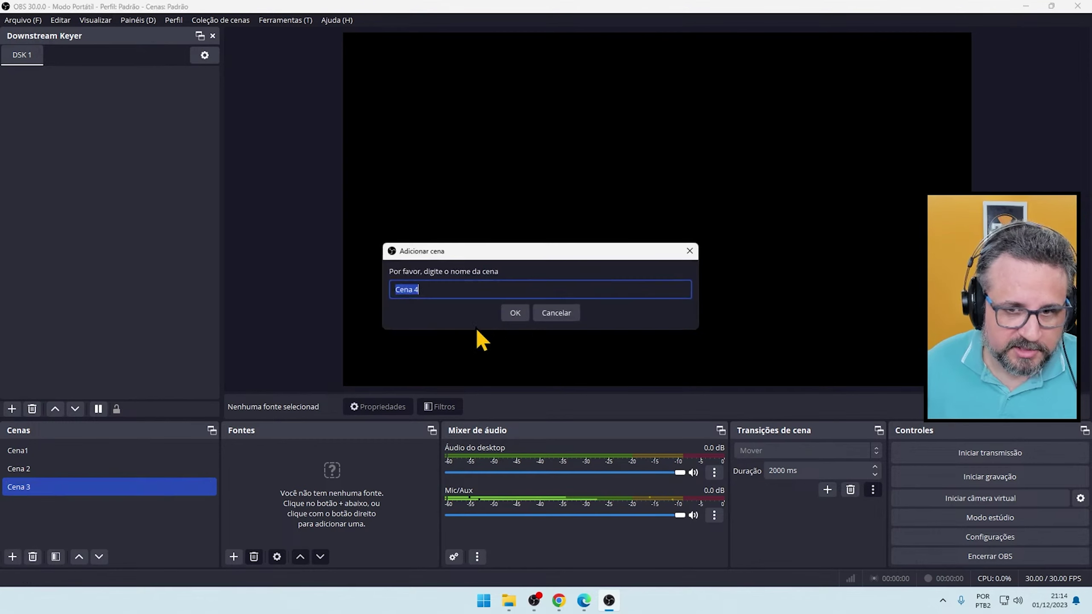
{"action": "left_click", "coordinate": [515, 313]}
{"action": "left_click", "coordinate": [12, 557]}
{"action": "left_click", "coordinate": [515, 314]}
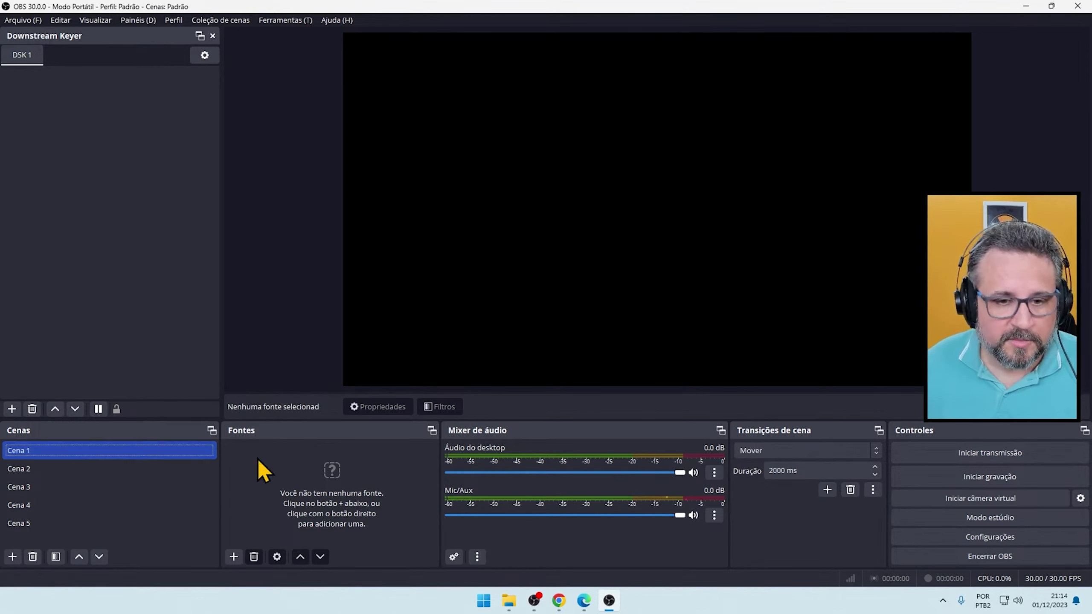
Add a new Fonte de cor source in light grey #d1d1d1 to Cena 1.
{"action": "right_click", "coordinate": [314, 459]}
{"action": "mouse_move", "coordinate": [404, 472]}
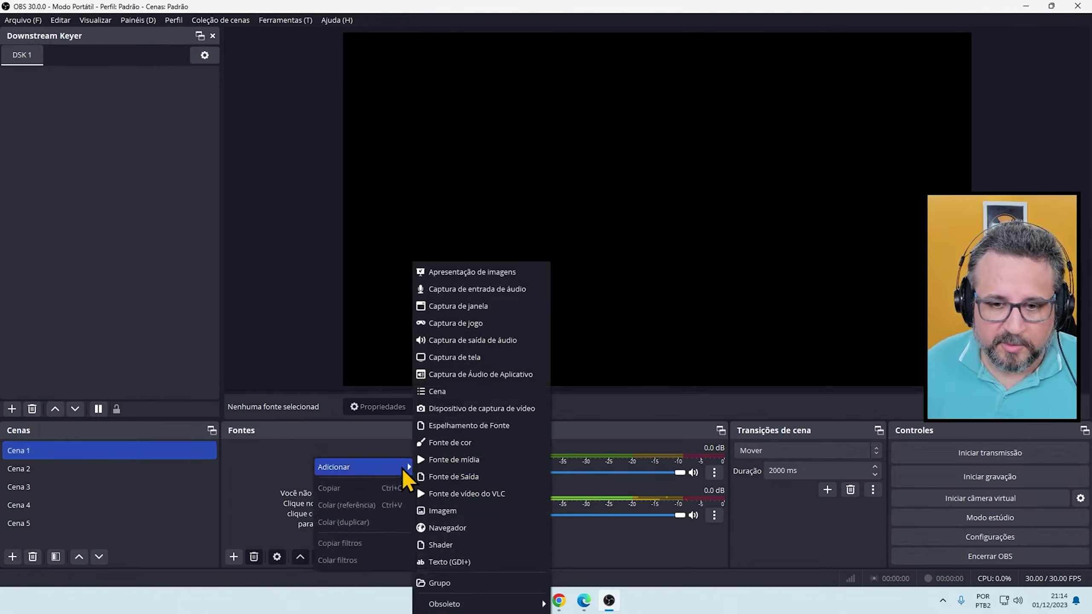
{"action": "left_click", "coordinate": [479, 444]}
{"action": "left_click", "coordinate": [569, 362]}
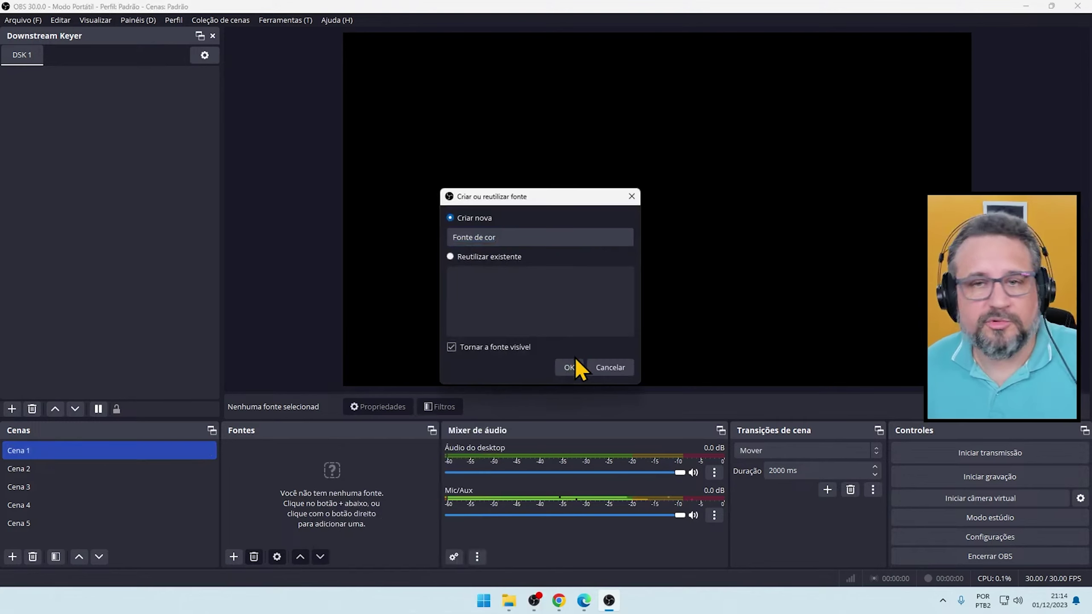
{"action": "key", "text": "Return"}
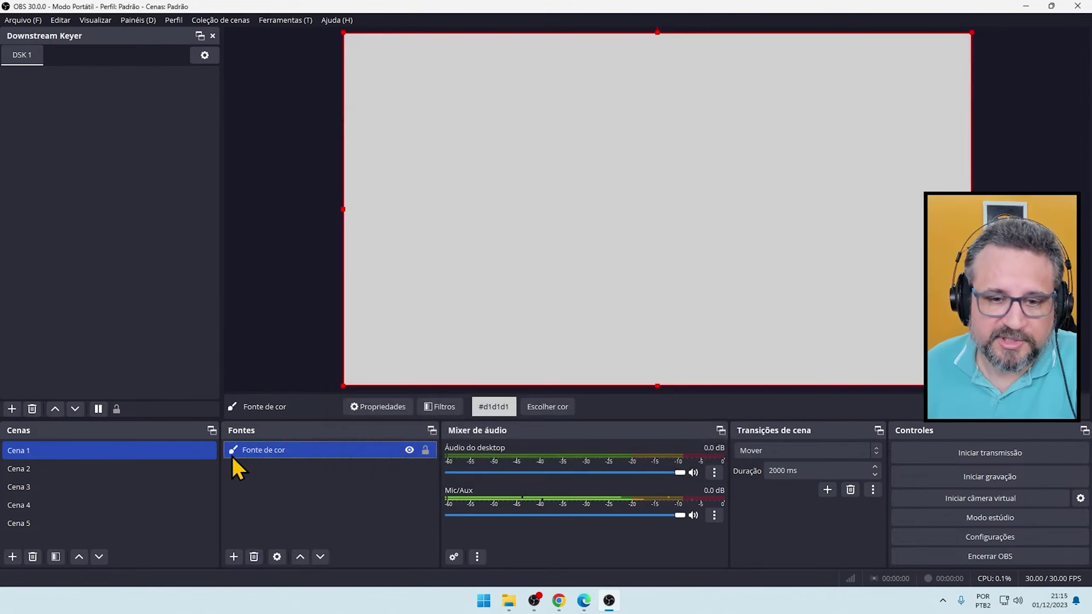
Add a separate 1920 × 1080 colour source to each of Cena 2 to Cena 5, in red, green #005500, orange #ffaa00 and cyan #55ffff.
{"action": "left_click", "coordinate": [48, 473]}
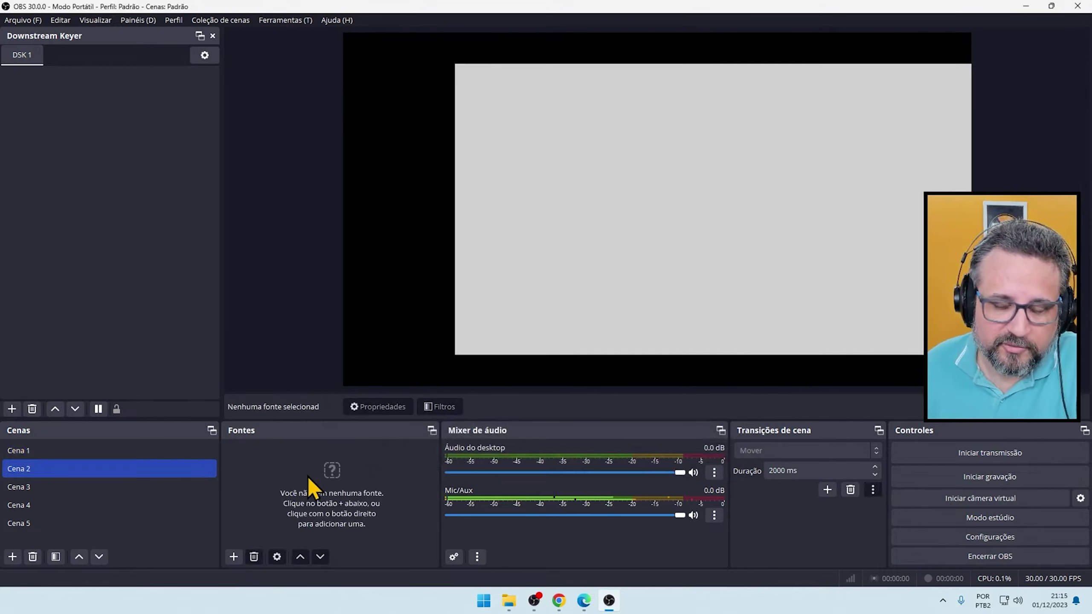
{"action": "right_click", "coordinate": [307, 476]}
{"action": "mouse_move", "coordinate": [350, 485]}
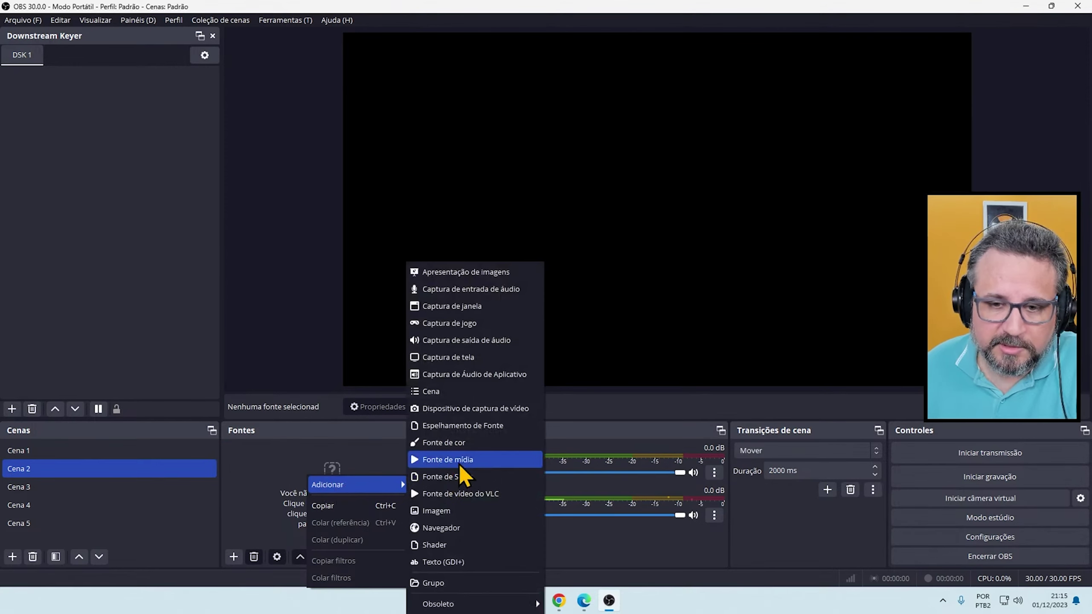
{"action": "left_click", "coordinate": [458, 448]}
{"action": "left_click", "coordinate": [573, 367]}
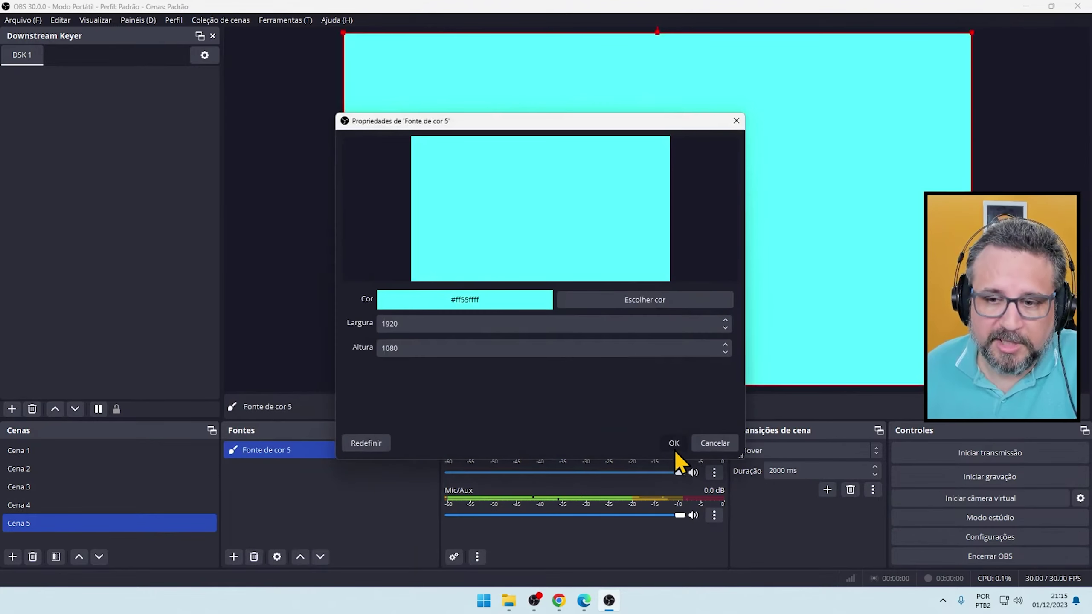
{"action": "left_click", "coordinate": [673, 443]}
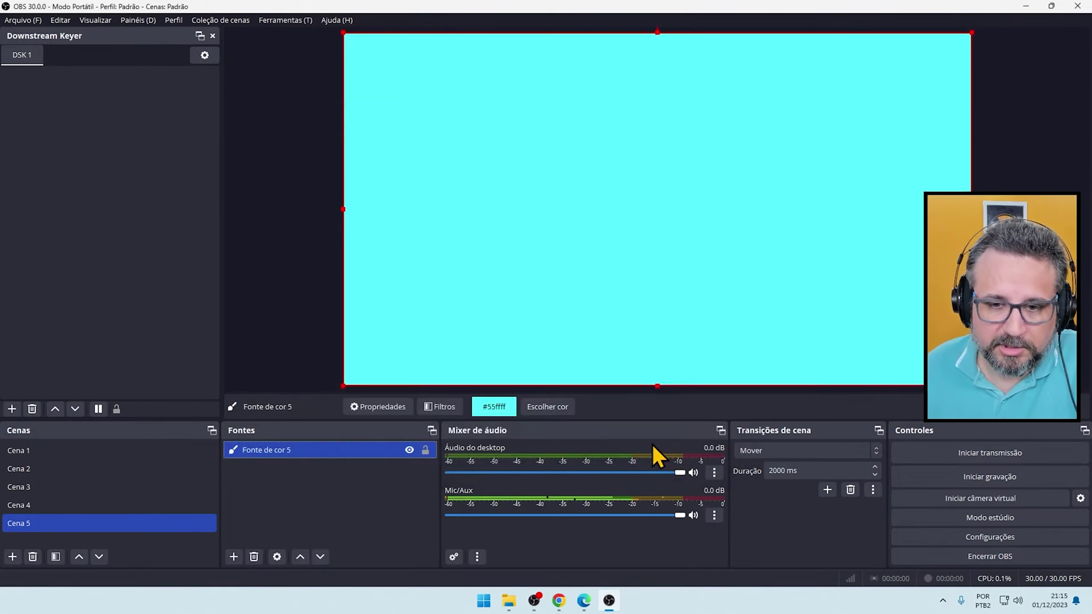
Lock the colour source in each scene, going from Cena 5 back to Cena 1.
{"action": "left_click", "coordinate": [163, 505]}
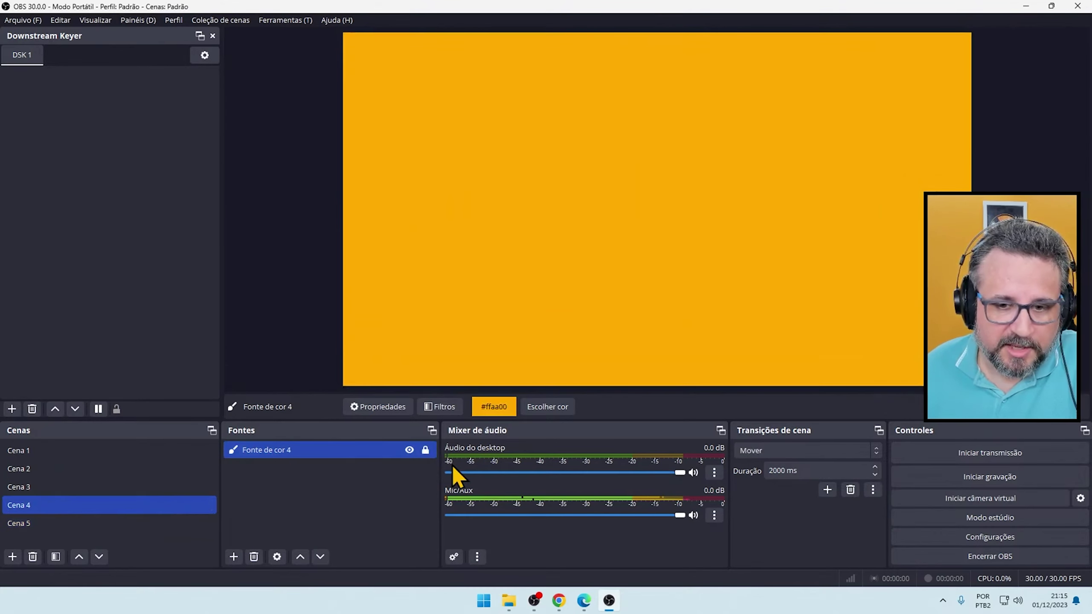
{"action": "left_click", "coordinate": [117, 487]}
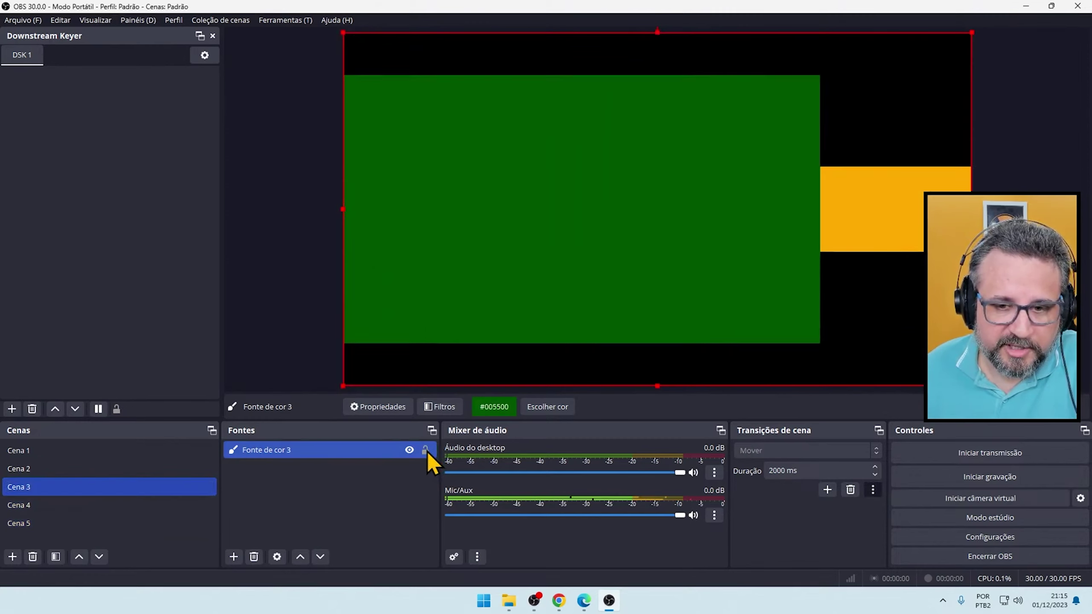
{"action": "left_click", "coordinate": [67, 469]}
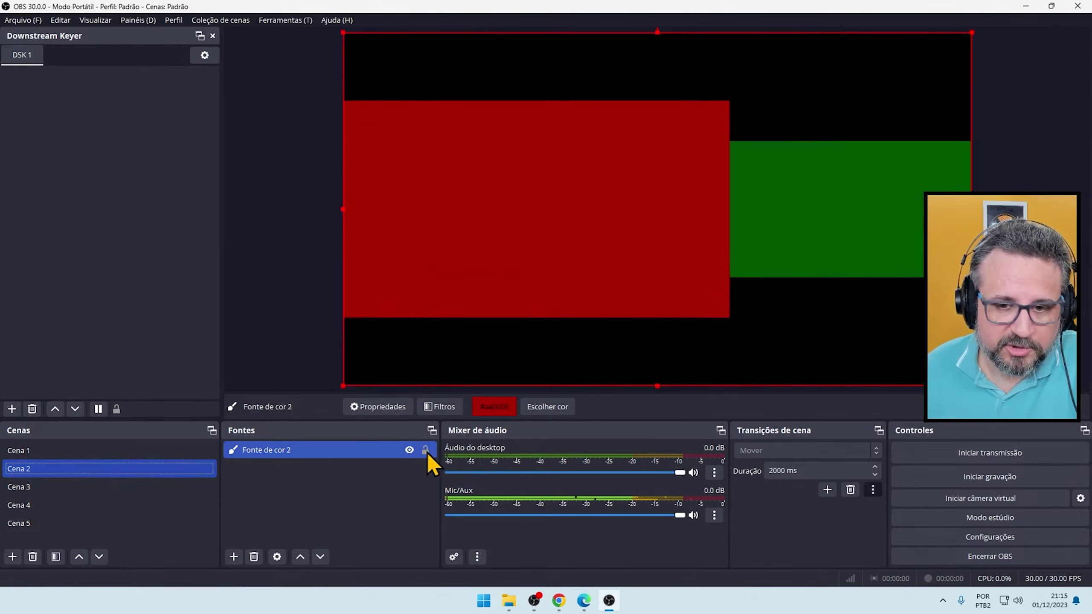
{"action": "left_click", "coordinate": [52, 451]}
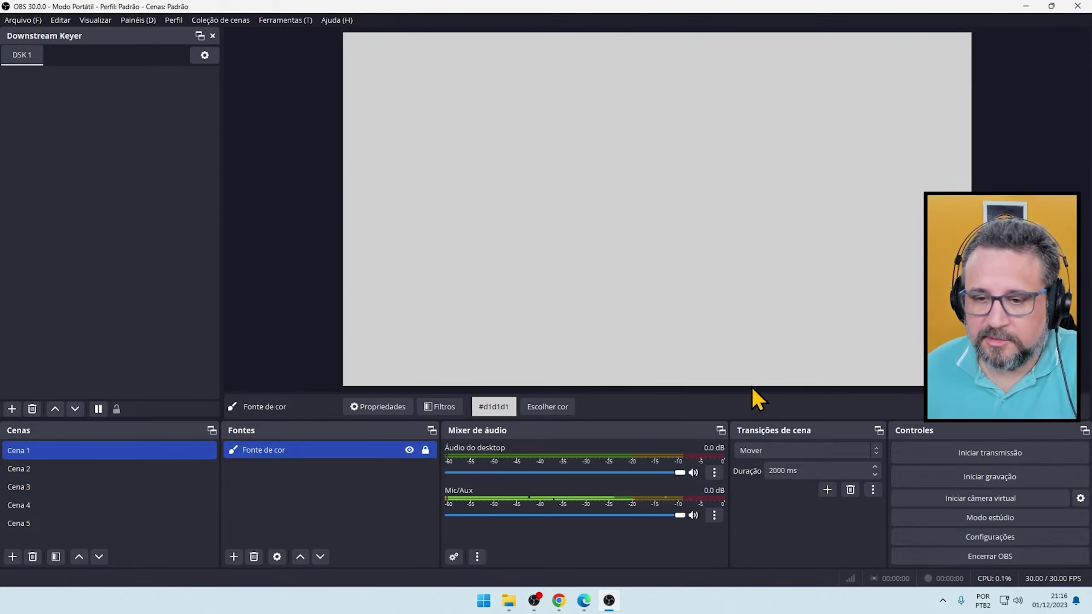
Set the scene transition to Esmaecer with a 1000 ms duration and test it by switching through the scenes, ending on Cena 1.
{"action": "left_click", "coordinate": [751, 452]}
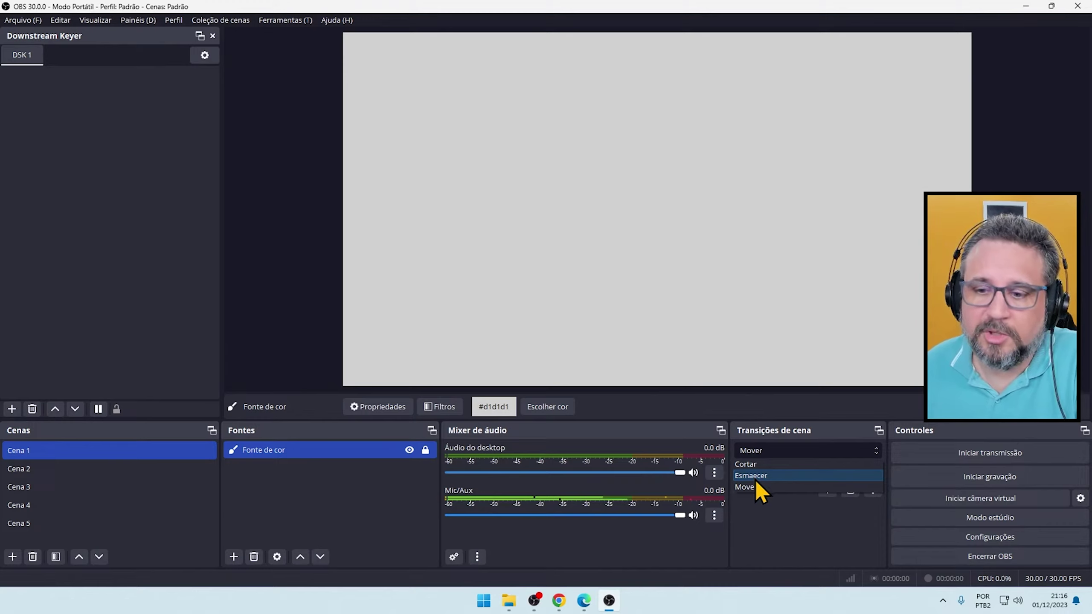
{"action": "left_click", "coordinate": [758, 476]}
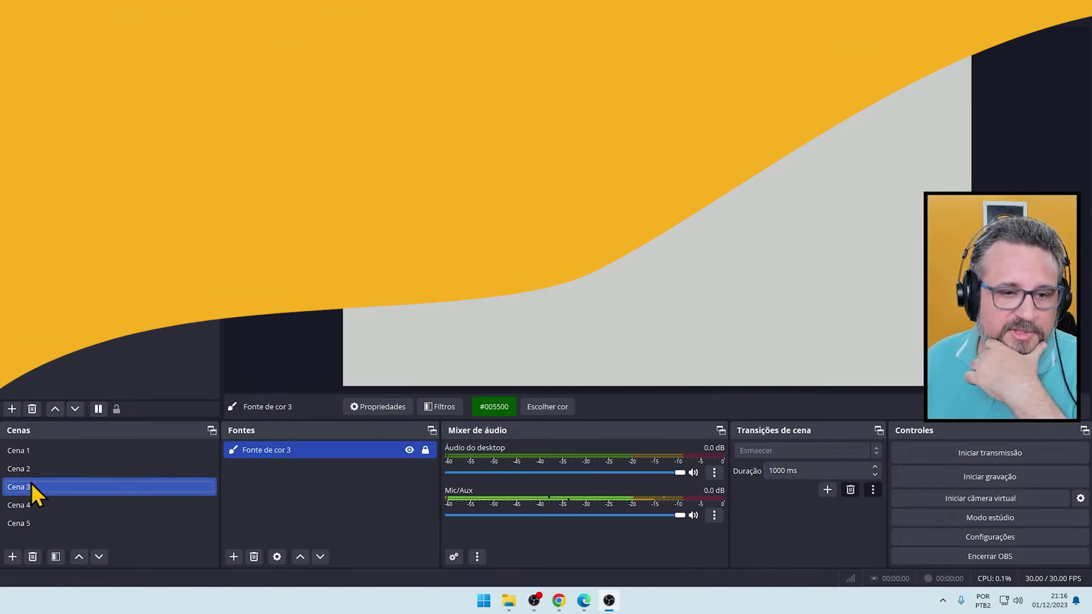
{"action": "left_click", "coordinate": [29, 505]}
{"action": "left_click", "coordinate": [31, 523]}
{"action": "left_click", "coordinate": [108, 450]}
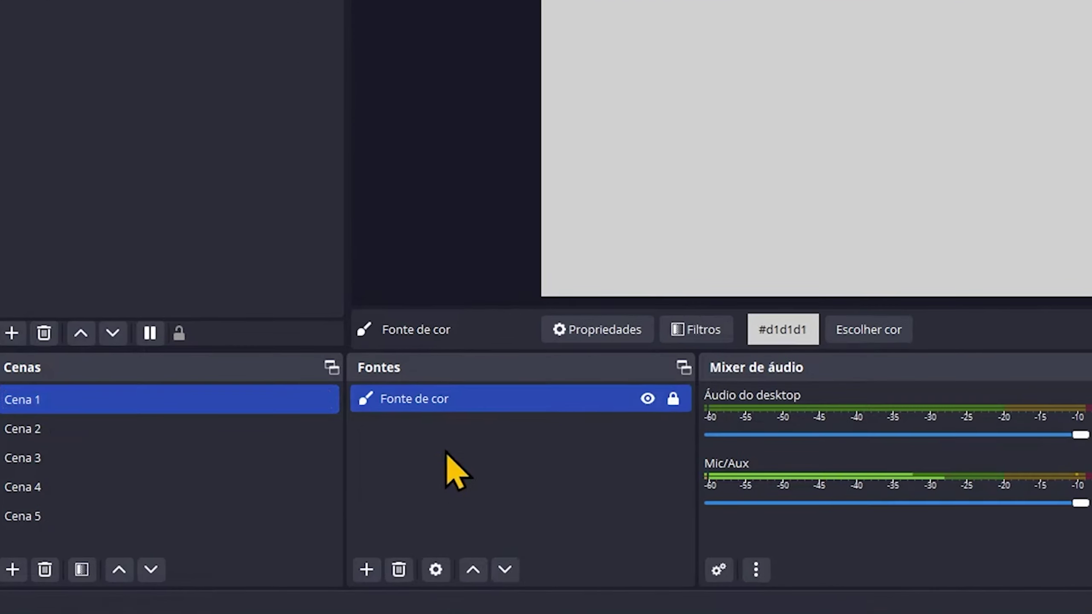
Create a new Fonte de mídia source in Cena 1, keeping its default name.
{"action": "right_click", "coordinate": [283, 481]}
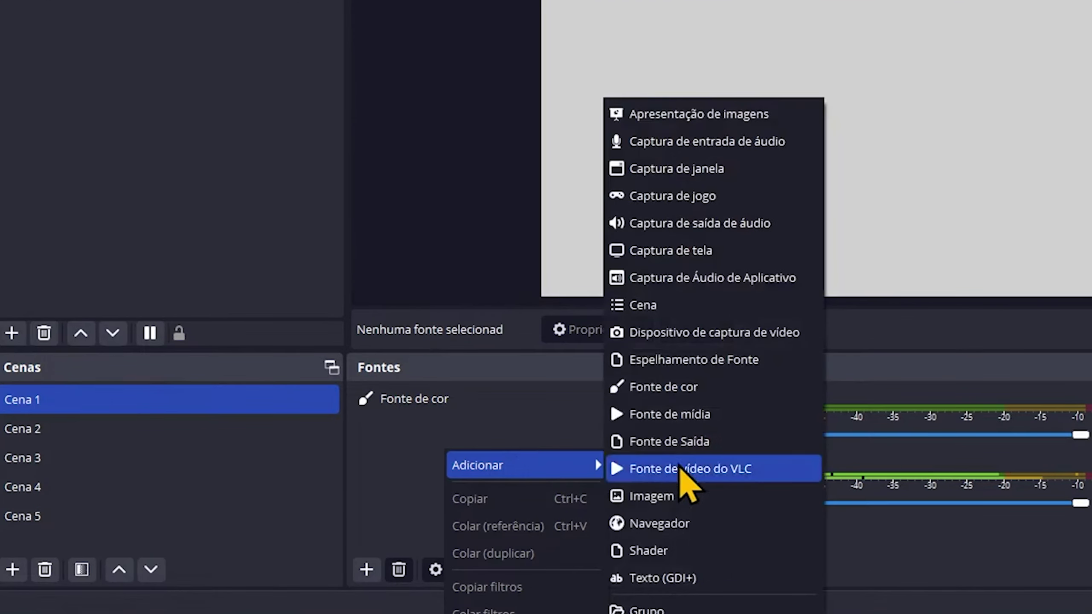
{"action": "left_click", "coordinate": [695, 415]}
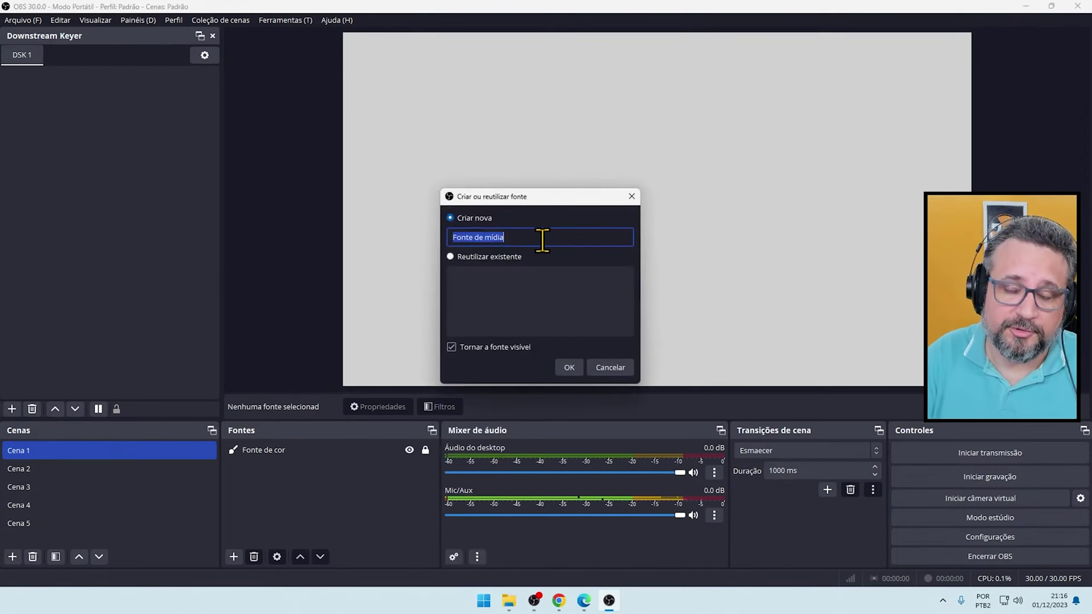
{"action": "left_click", "coordinate": [568, 368]}
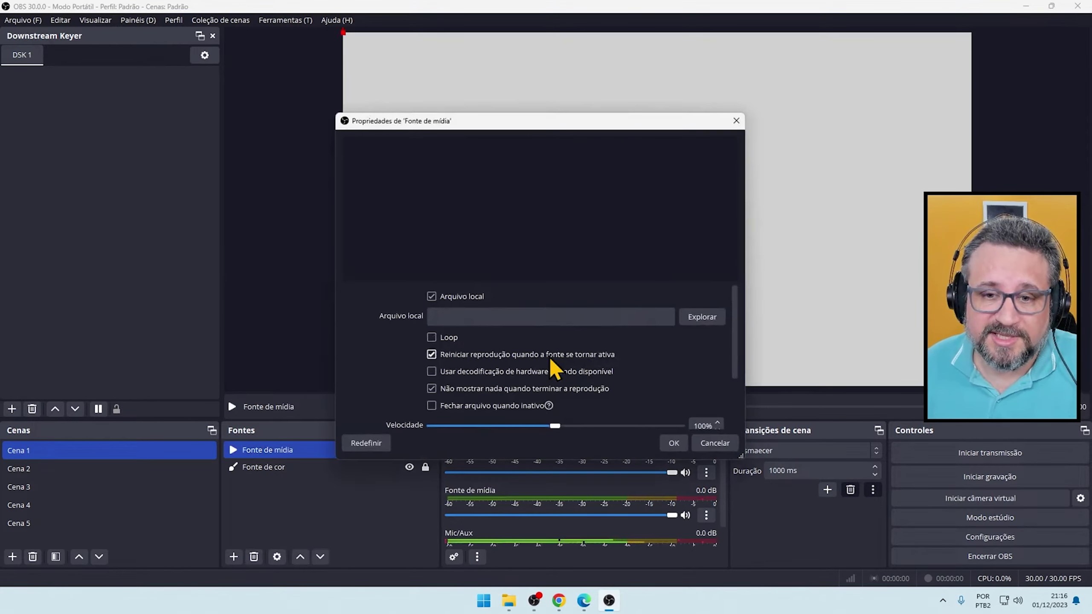
Load Pack - Fundo Transparente.mov from the 1 - Mais Usados na Edição de Vídeos folder into the media source, with looping and hardware decoding enabled.
{"action": "left_click", "coordinate": [698, 315]}
{"action": "left_click_drag", "start_coordinate": [629, 137], "coordinate": [406, 80]}
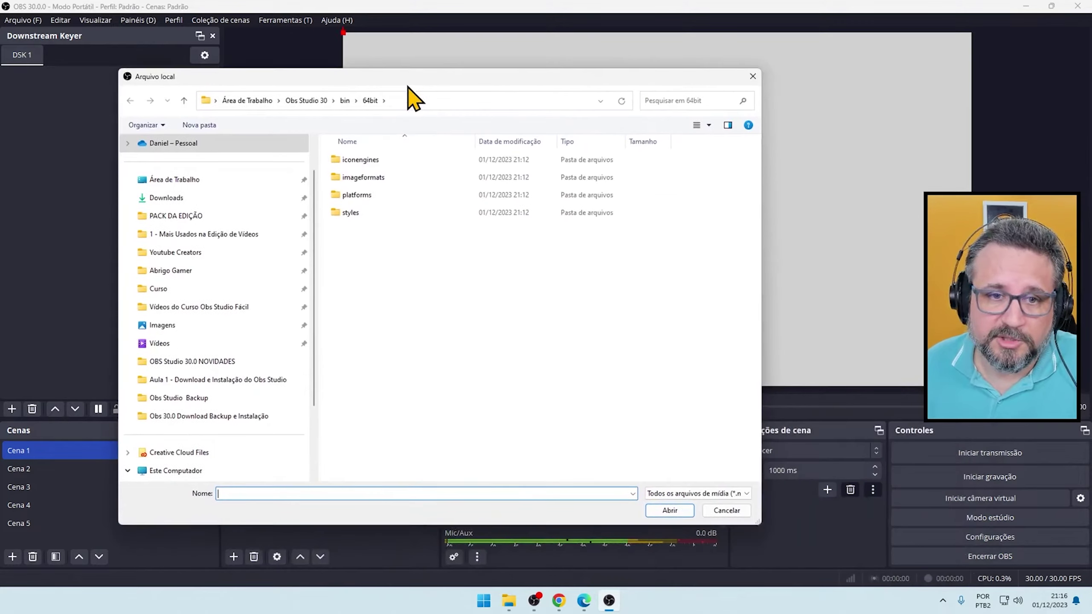
{"action": "left_click", "coordinate": [178, 215]}
{"action": "double_click", "coordinate": [404, 162]}
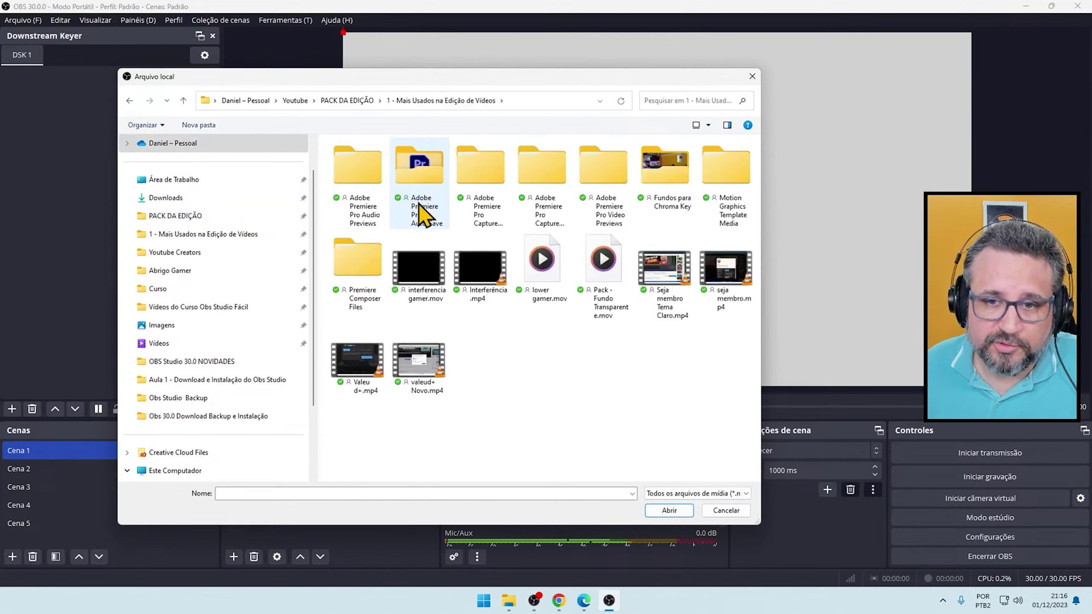
{"action": "double_click", "coordinate": [603, 258]}
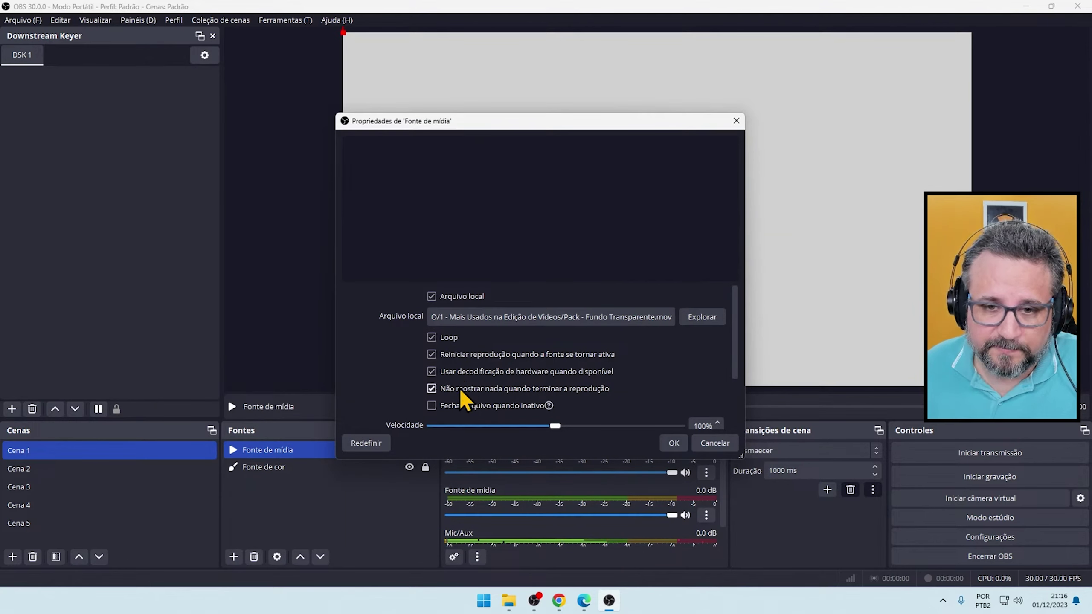
{"action": "left_click", "coordinate": [675, 444]}
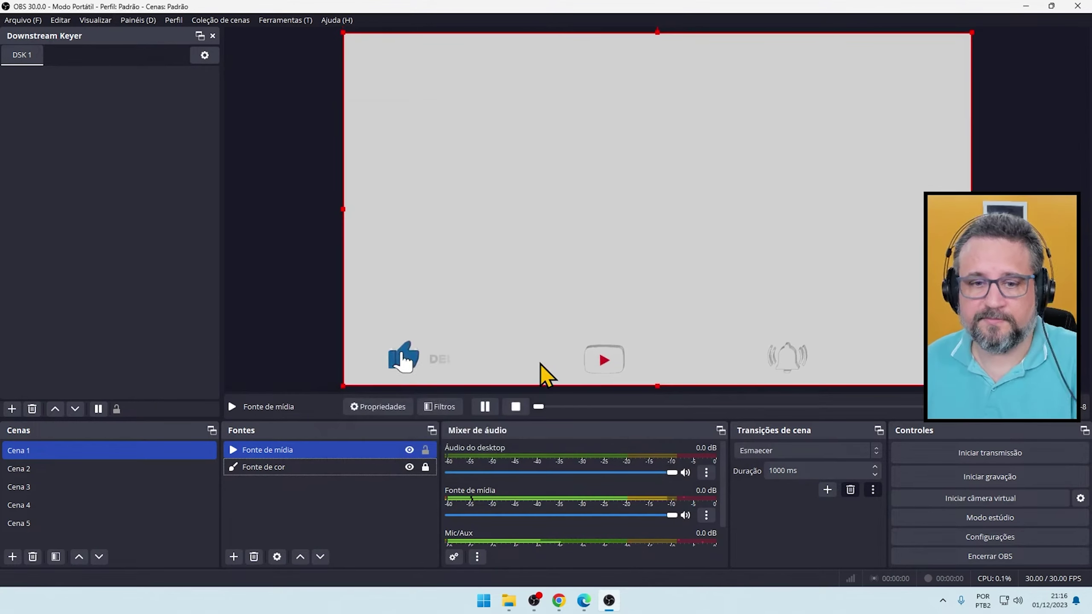
Add the existing Fonte de mídia source to Cena 2 by reusing it.
{"action": "left_click", "coordinate": [10, 472]}
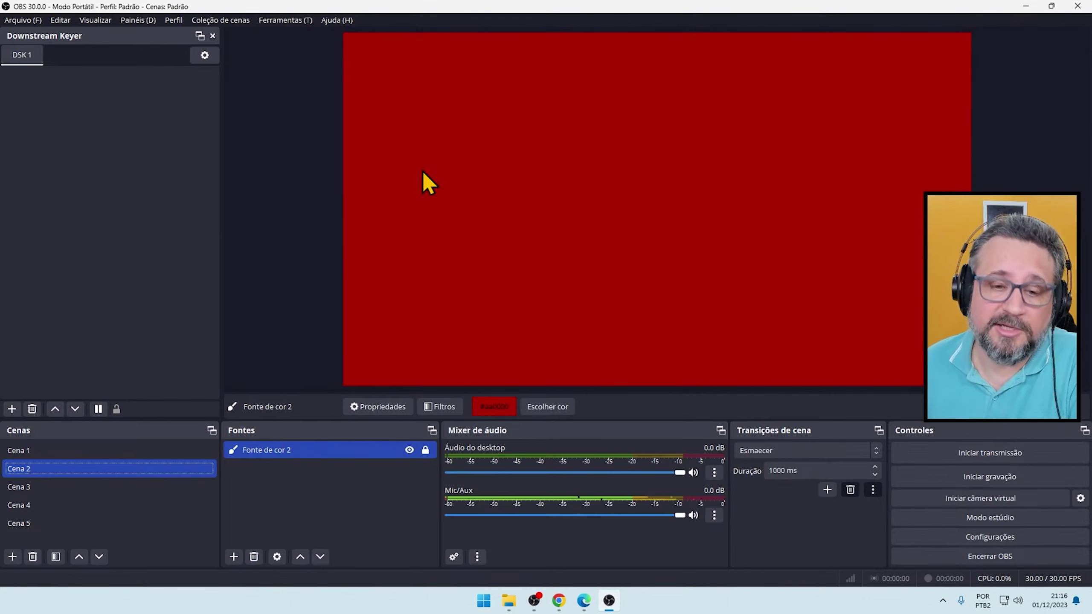
{"action": "right_click", "coordinate": [264, 497]}
{"action": "mouse_move", "coordinate": [357, 505]}
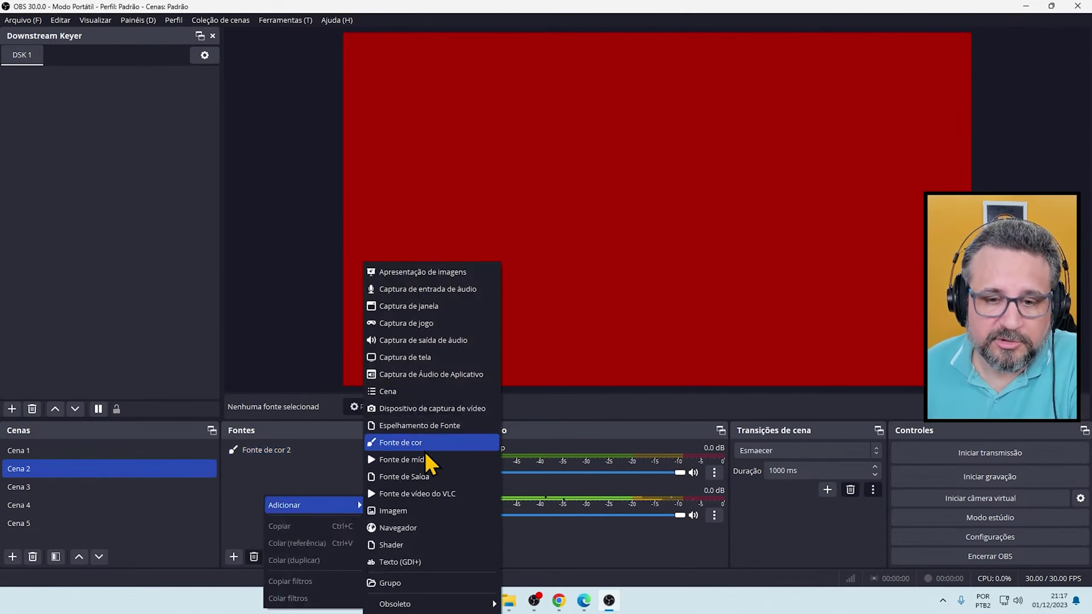
{"action": "left_click", "coordinate": [443, 469]}
{"action": "left_click", "coordinate": [497, 258]}
{"action": "left_click", "coordinate": [491, 278]}
{"action": "left_click", "coordinate": [569, 368]}
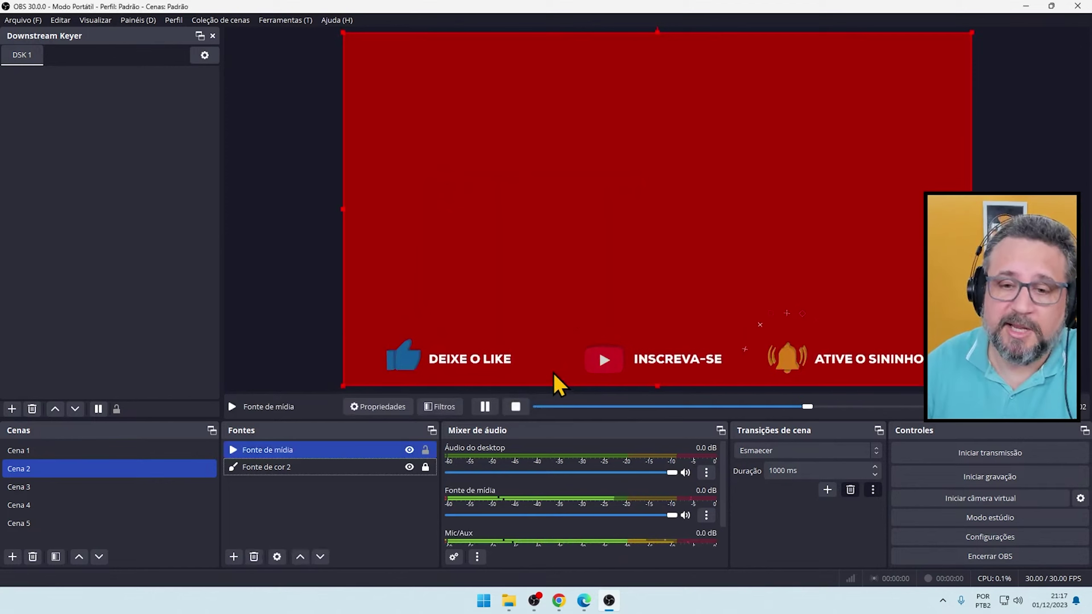
Point out the two sources in Cena 2 and remove Fonte de mídia from that scene.
{"action": "left_click", "coordinate": [280, 468]}
{"action": "left_click", "coordinate": [287, 450], "text": "ctrl"}
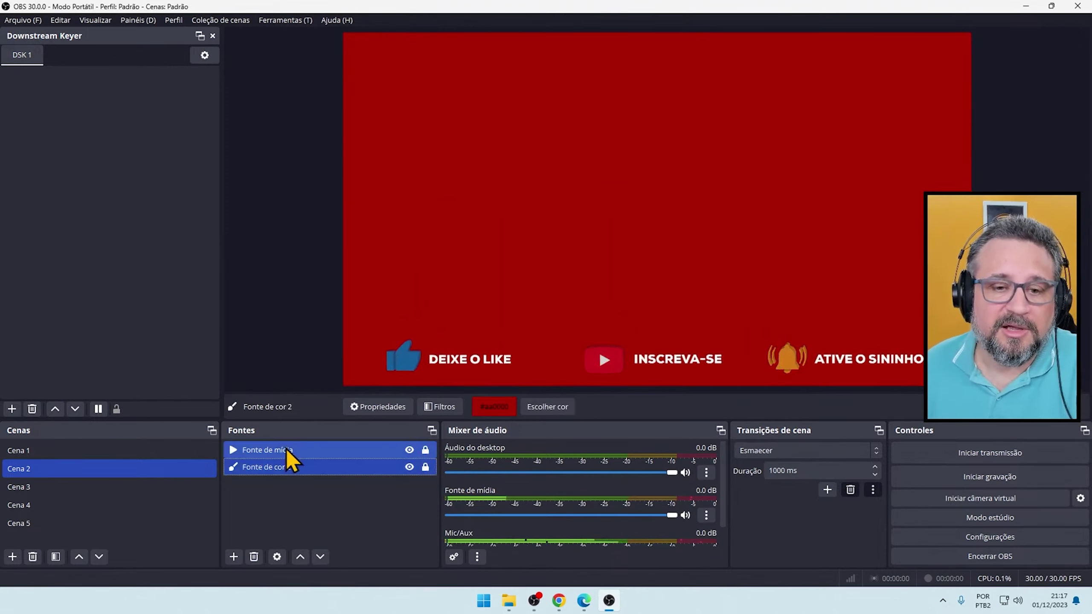
{"action": "left_click", "coordinate": [314, 450]}
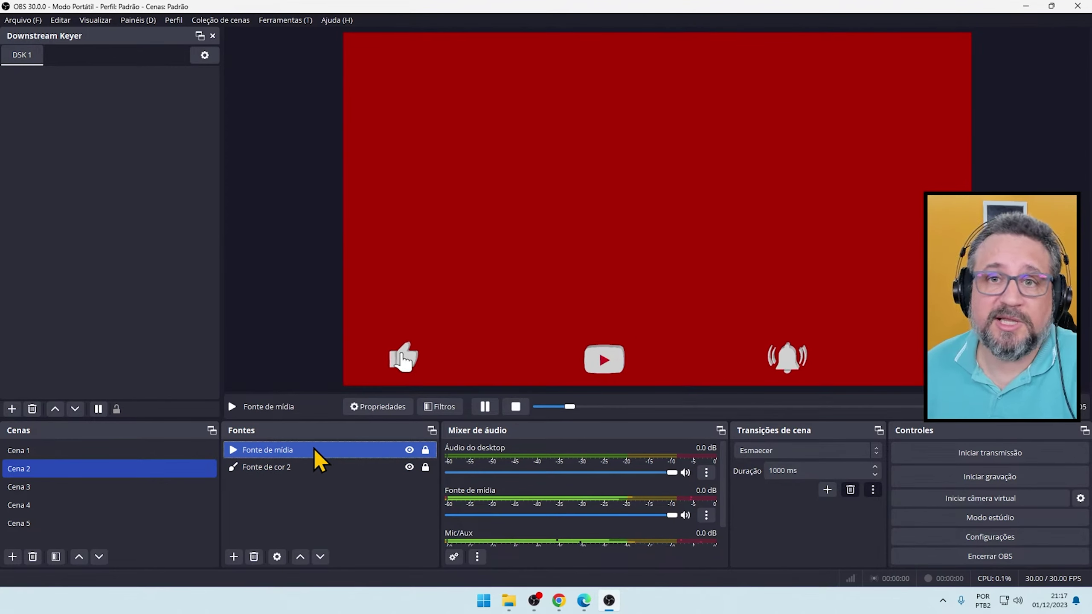
{"action": "left_click", "coordinate": [292, 467]}
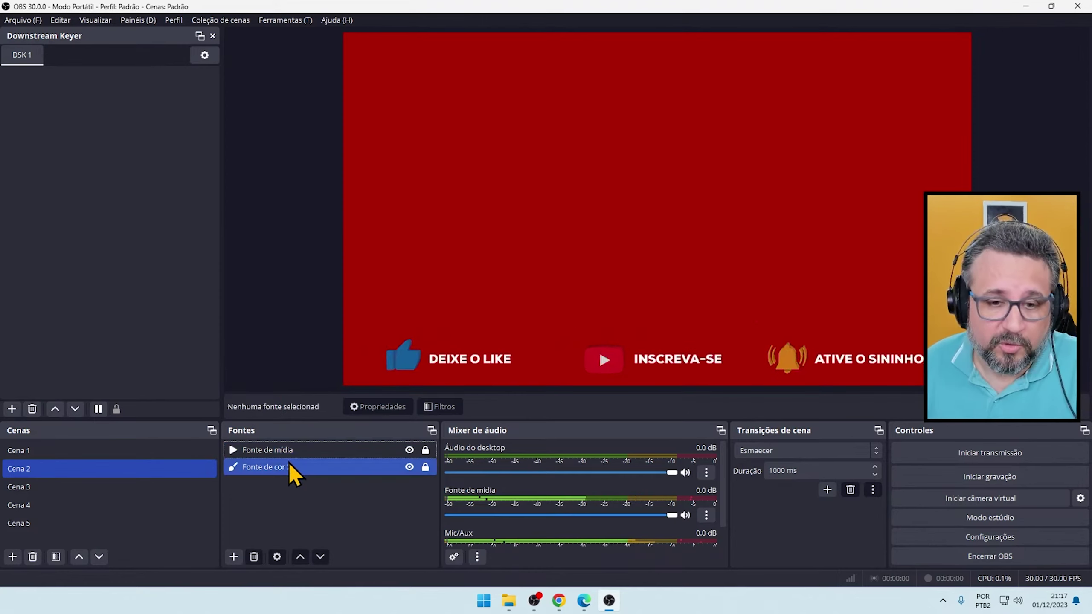
{"action": "left_click", "coordinate": [283, 451]}
{"action": "left_click", "coordinate": [322, 467], "text": "ctrl"}
{"action": "key", "text": "Delete"}
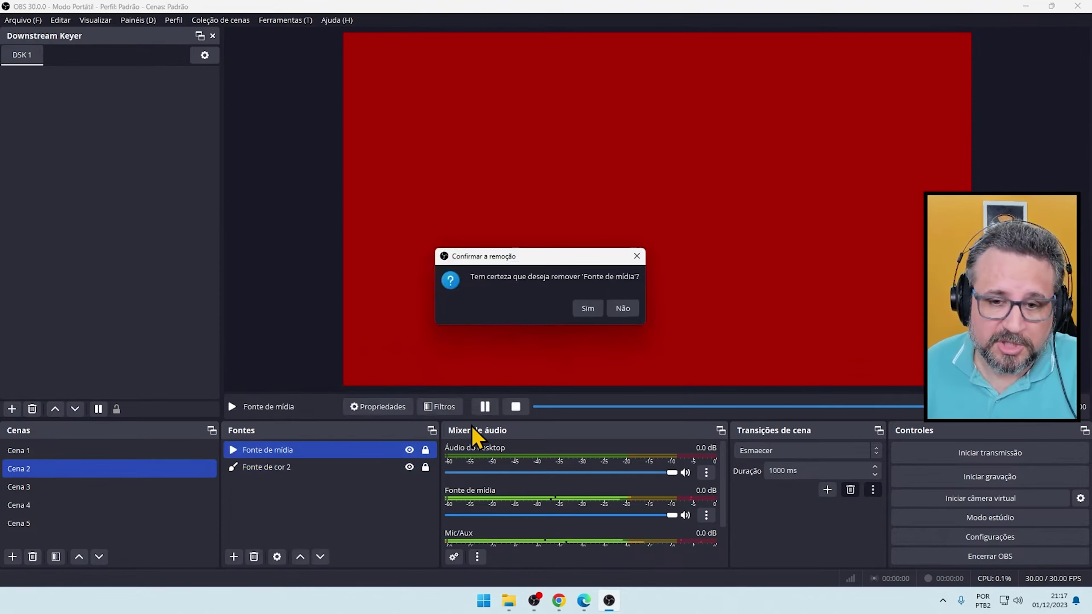
{"action": "left_click", "coordinate": [582, 308]}
Remove the Fonte de mídia source from Cena 1.
{"action": "left_click", "coordinate": [66, 454]}
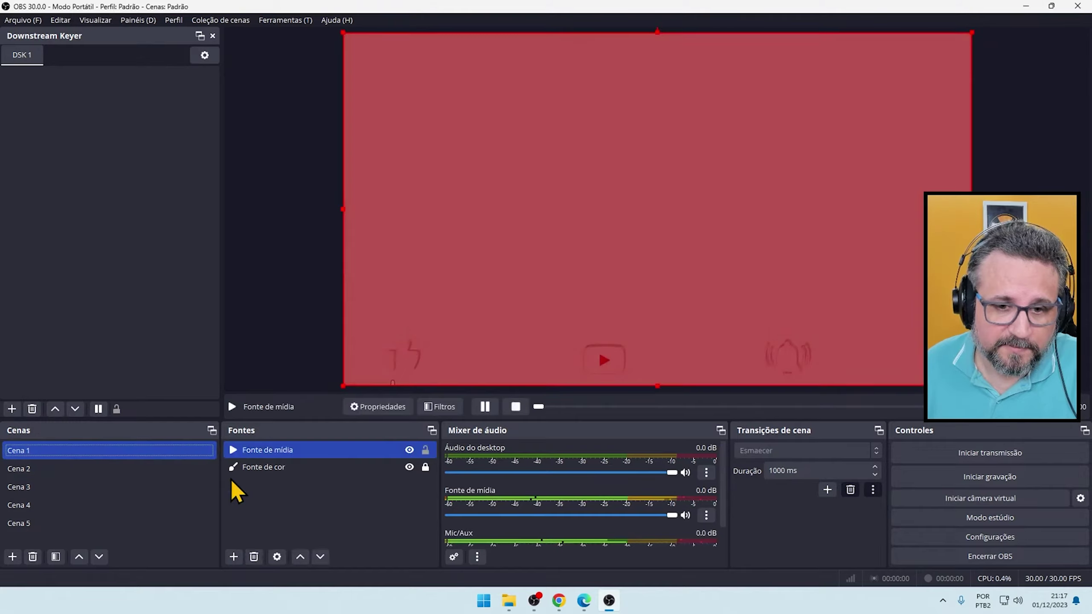
{"action": "left_click", "coordinate": [271, 451]}
{"action": "key", "text": "Delete"}
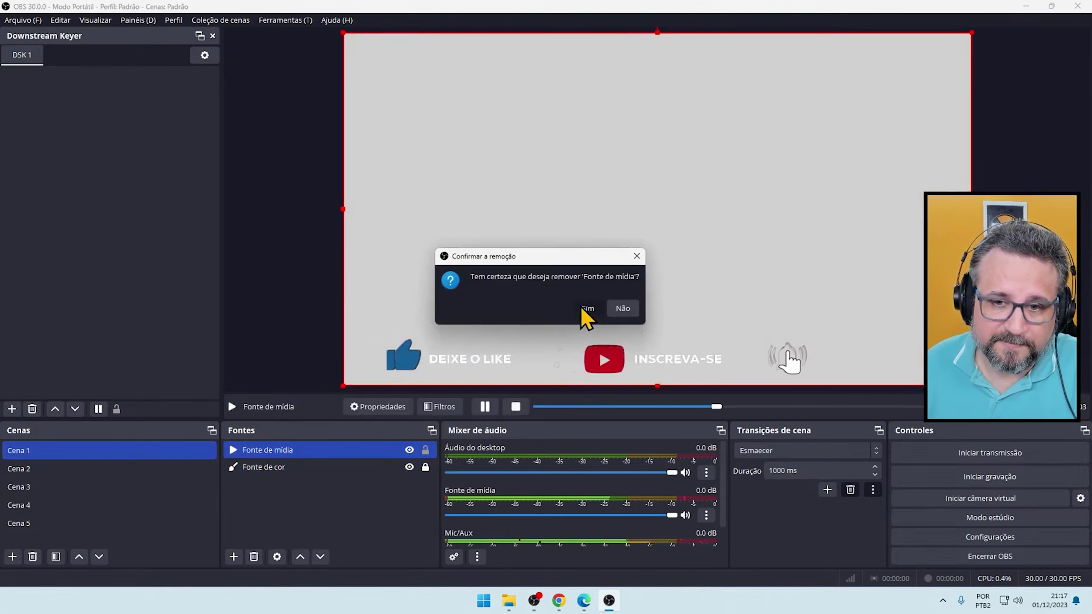
{"action": "left_click", "coordinate": [585, 309]}
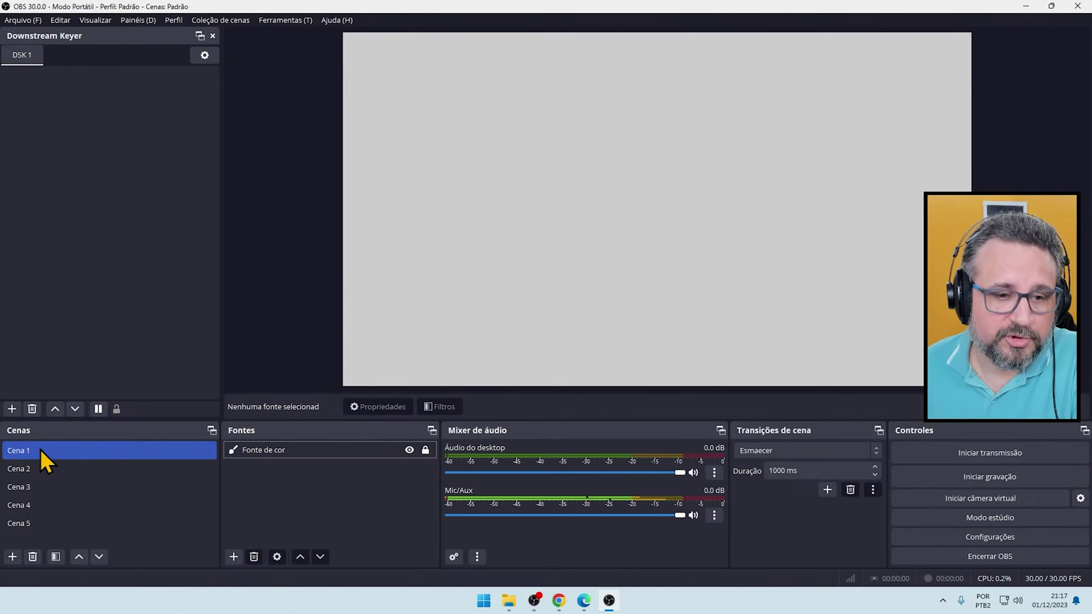
Create a new scene named Inscreva-se.
{"action": "left_click", "coordinate": [11, 557]}
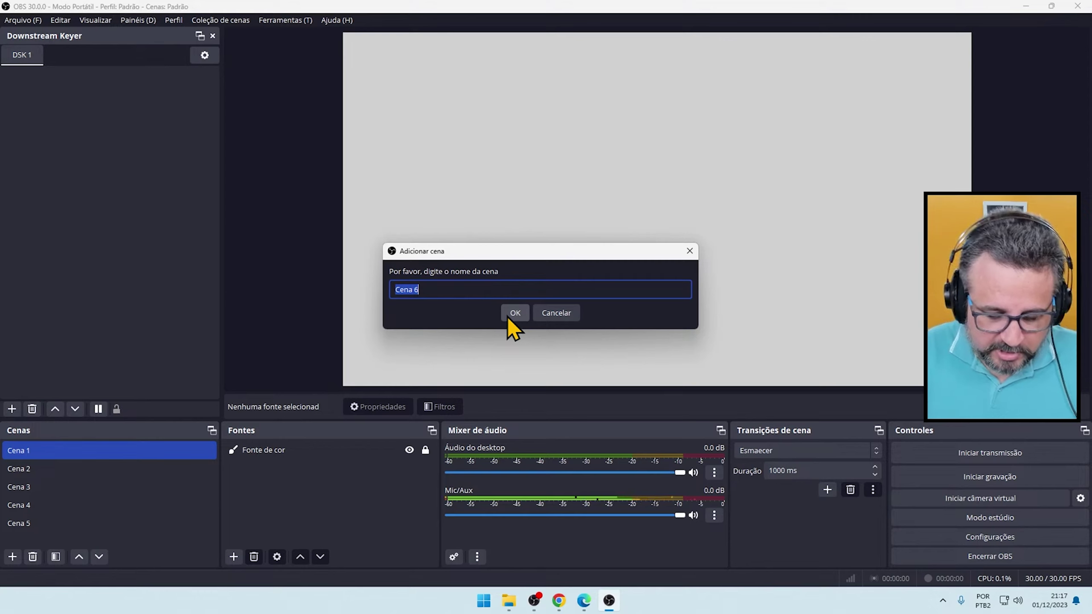
{"action": "type", "text": "Inscreva-se"}
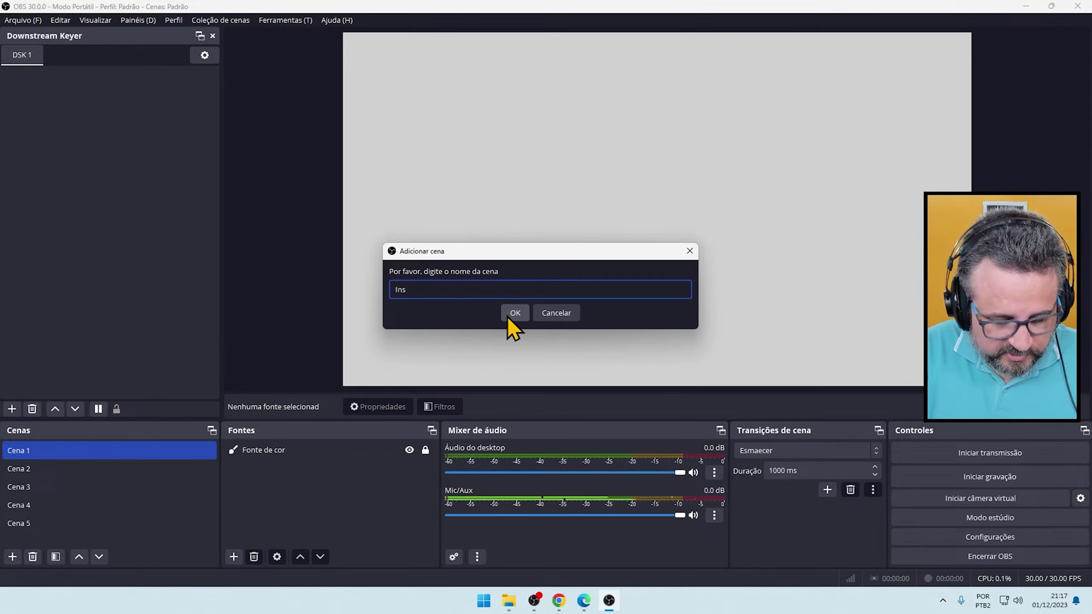
{"action": "left_click", "coordinate": [515, 313]}
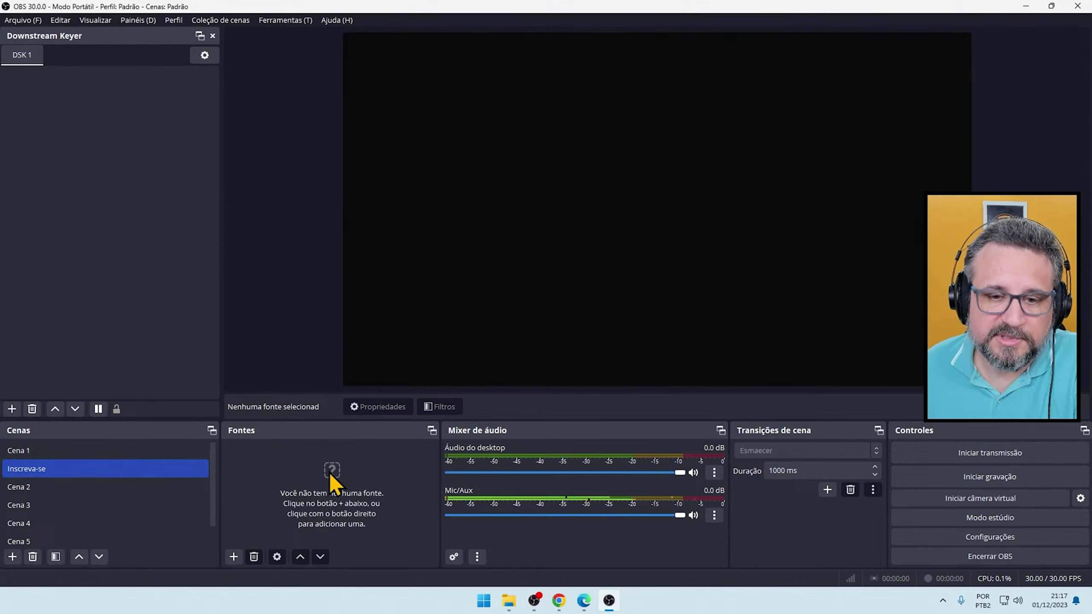
Add a Fonte de mídia source to the Inscreva-se scene and load Pack - Fundo Transparente.mov into it.
{"action": "right_click", "coordinate": [329, 472]}
{"action": "mouse_move", "coordinate": [414, 491]}
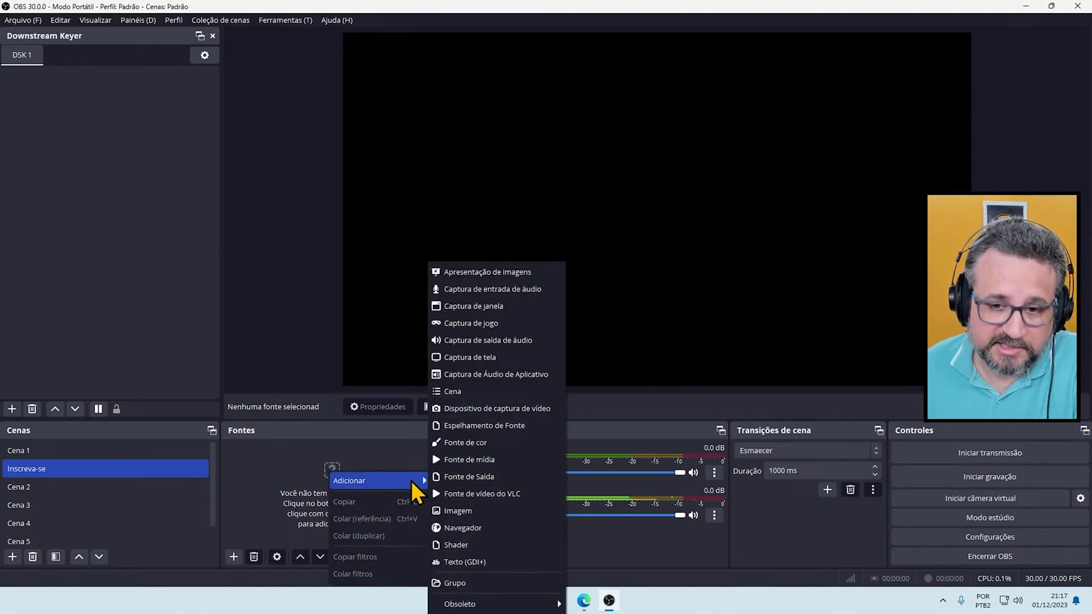
{"action": "left_click", "coordinate": [483, 459]}
{"action": "left_click", "coordinate": [573, 368]}
{"action": "left_click", "coordinate": [699, 314]}
{"action": "left_click", "coordinate": [602, 275]}
{"action": "double_click", "coordinate": [602, 275]}
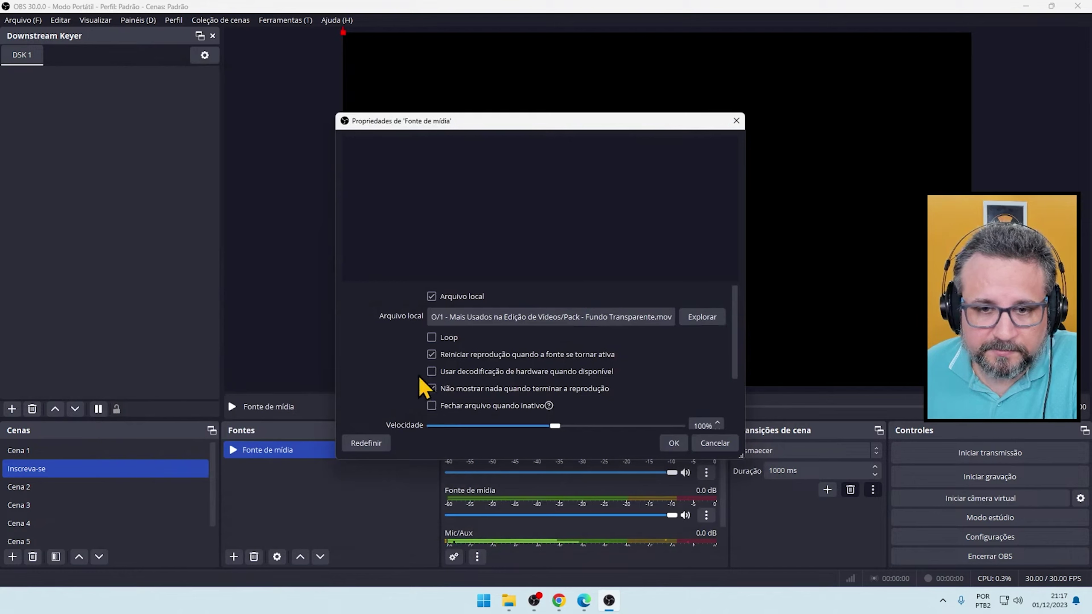
{"action": "left_click", "coordinate": [671, 450]}
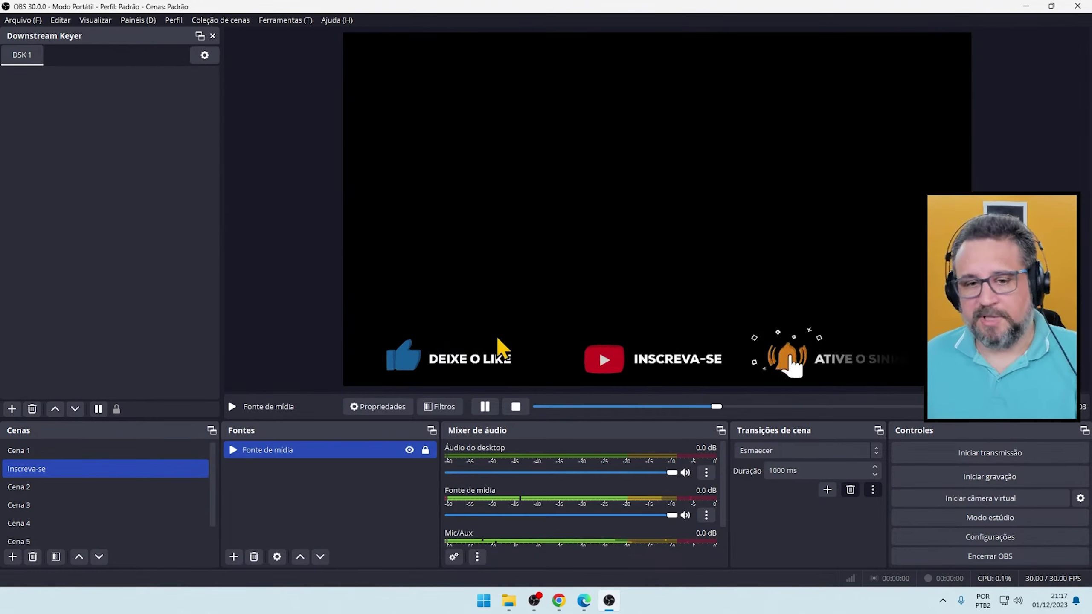
Move the Inscreva-se scene below Cena 5, to the end of the scene list.
{"action": "left_click", "coordinate": [99, 557]}
{"action": "left_click", "coordinate": [99, 556]}
{"action": "left_click", "coordinate": [99, 556]}
{"action": "left_click", "coordinate": [99, 557]}
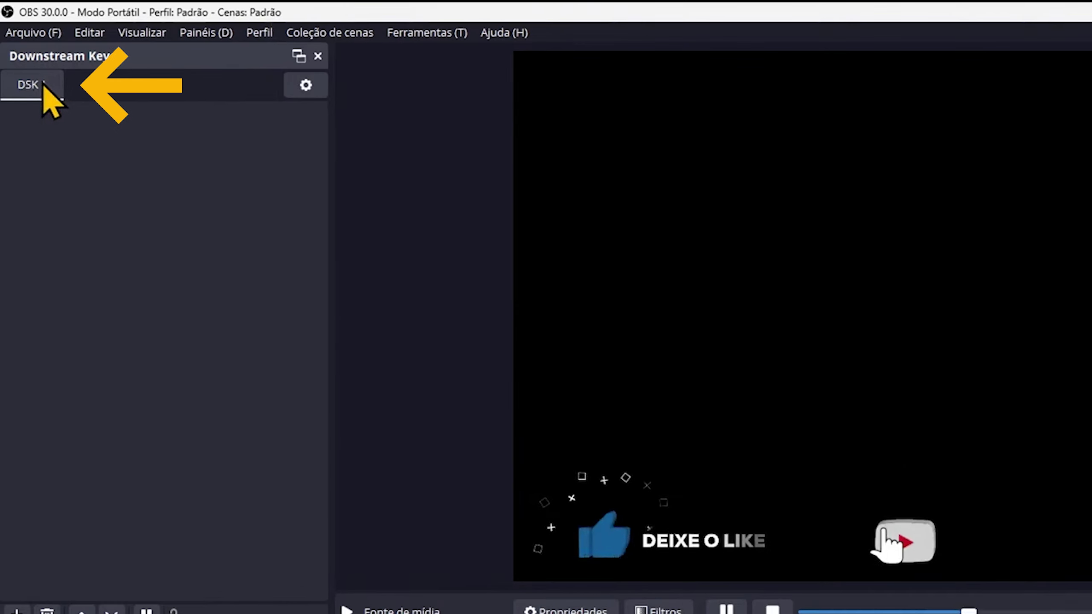
Rename the downstream keyer DSK 1 as Lower Thirds.
{"action": "left_click", "coordinate": [308, 96]}
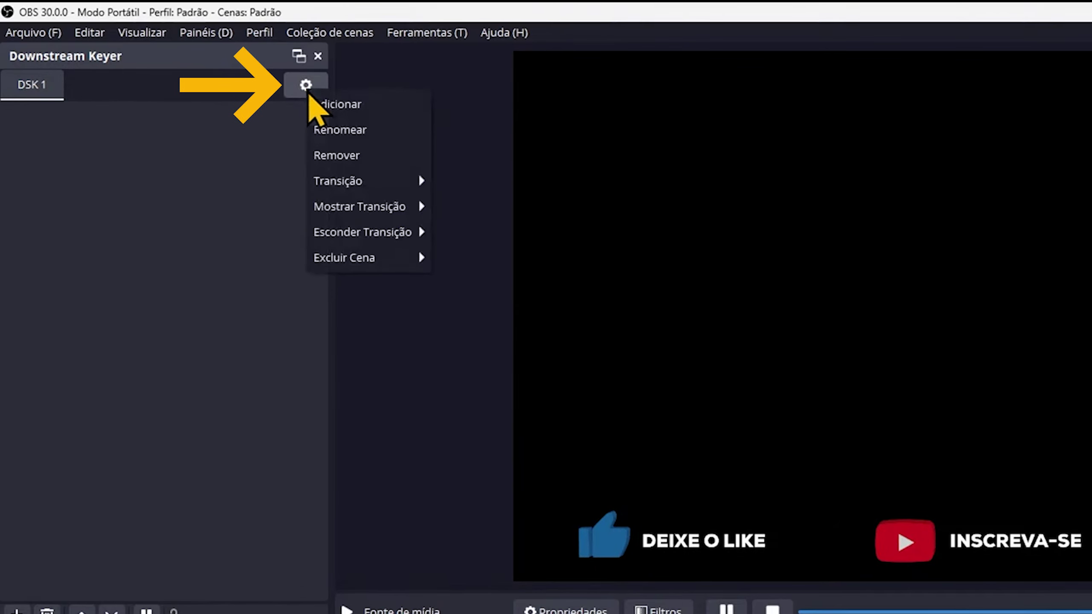
{"action": "left_click", "coordinate": [380, 135]}
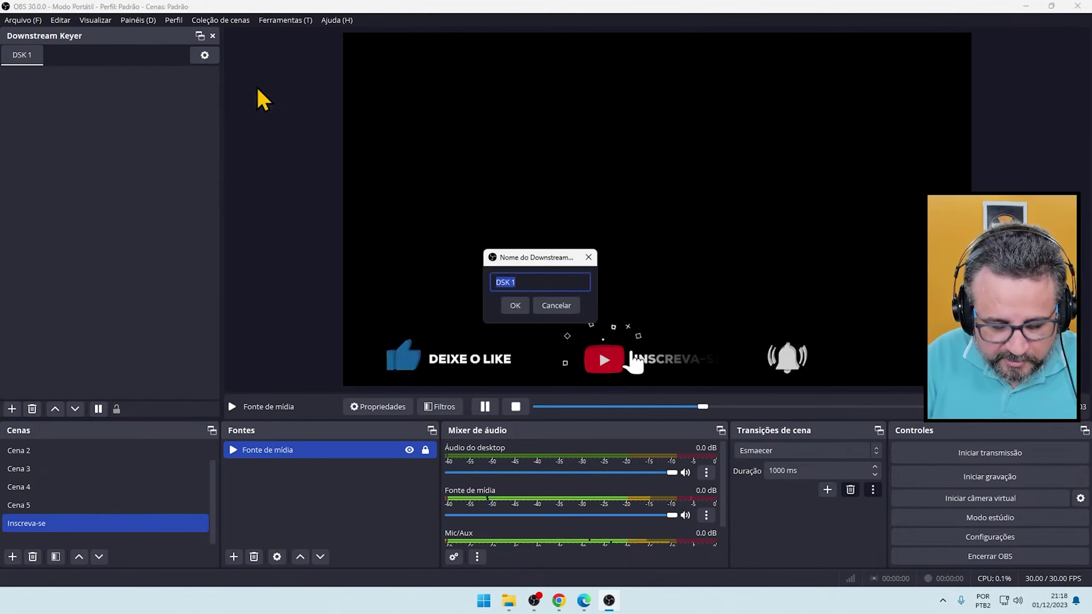
{"action": "type", "text": "Lower Thirds"}
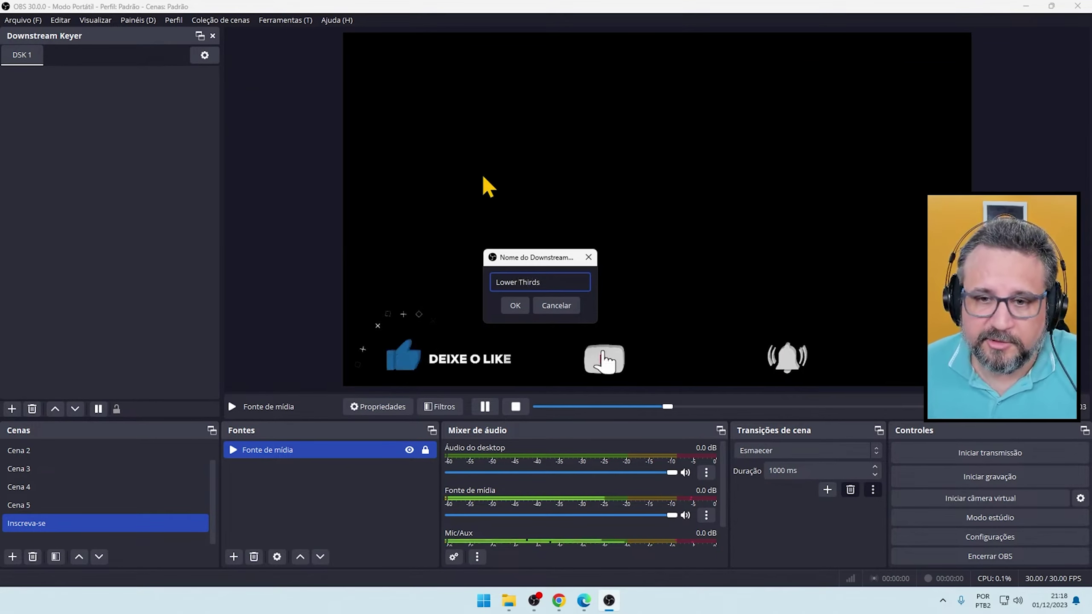
{"action": "left_click", "coordinate": [515, 306]}
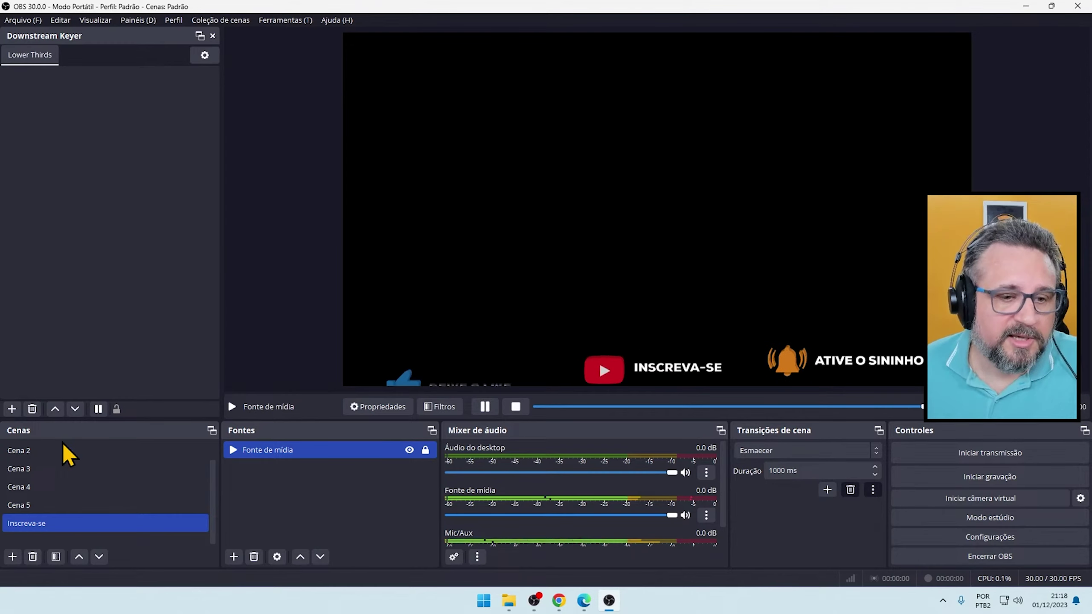
Add the Inscreva-se scene to the Lower Thirds downstream keyer.
{"action": "left_click", "coordinate": [26, 524]}
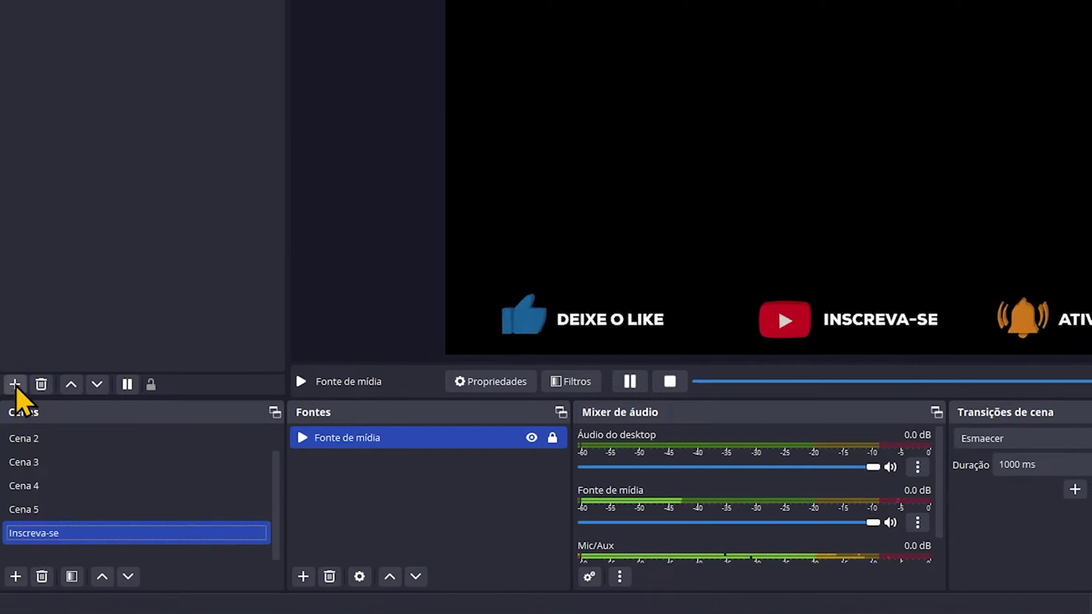
{"action": "left_click", "coordinate": [15, 384]}
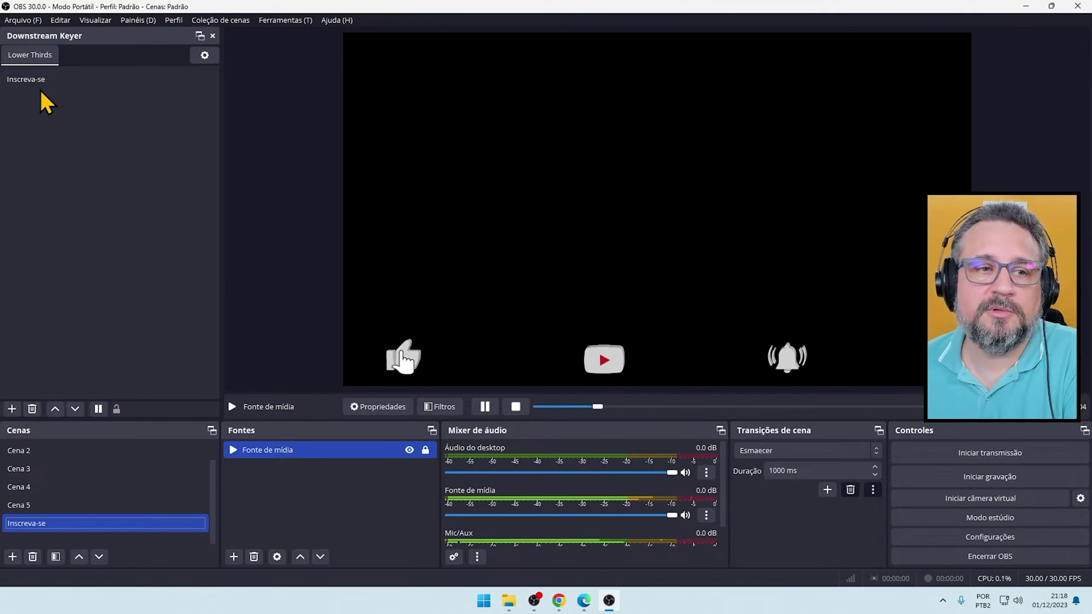
{"action": "left_click", "coordinate": [31, 79]}
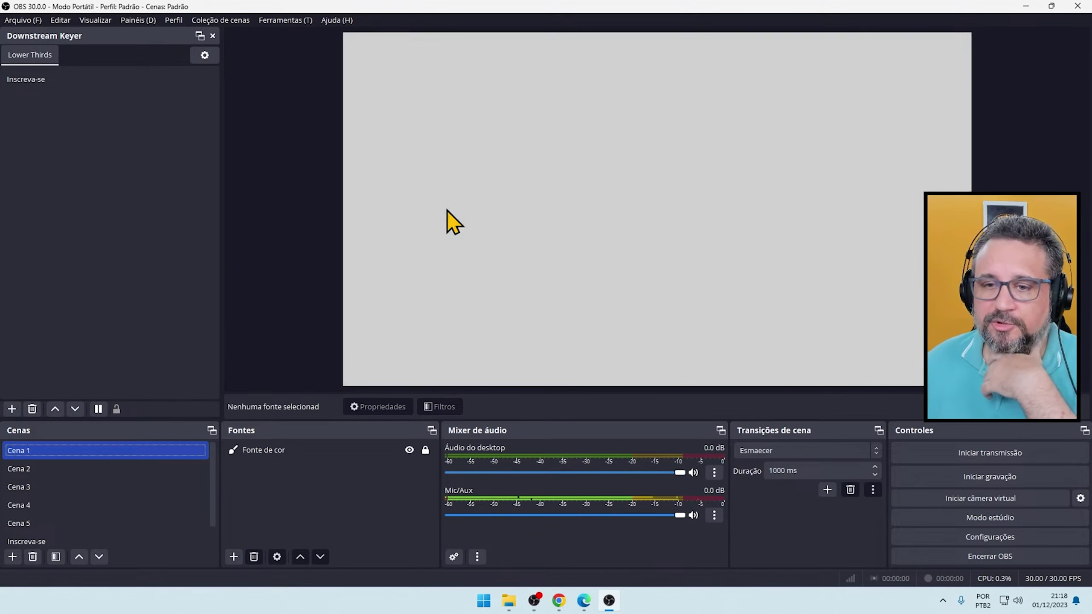
Activate the Inscreva-se overlay over Cena 1 and switch to Cena 2 while it plays.
{"action": "left_click", "coordinate": [37, 80]}
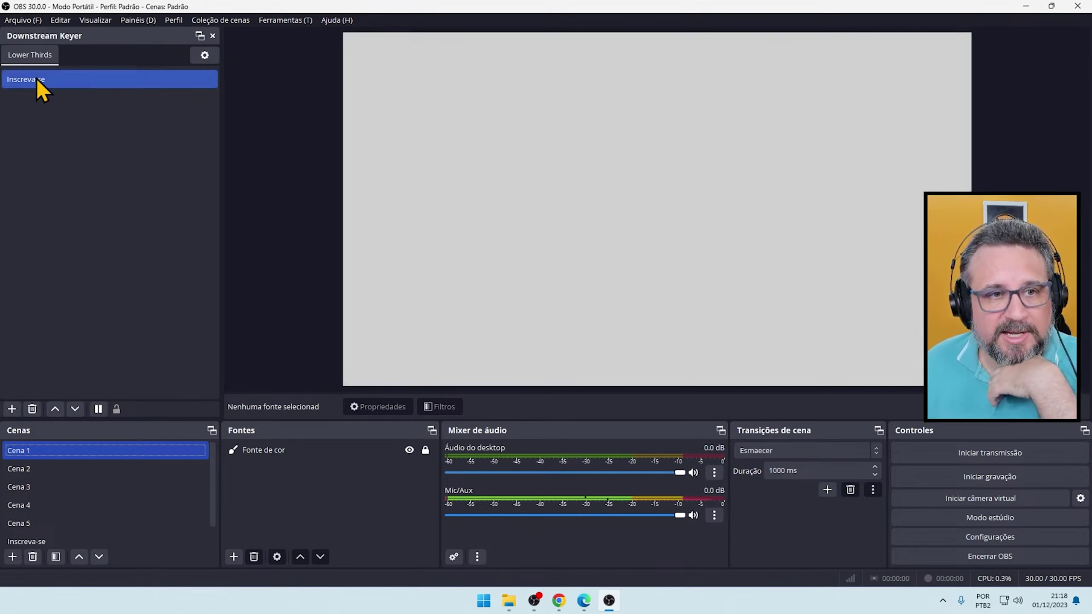
{"action": "left_click", "coordinate": [37, 80]}
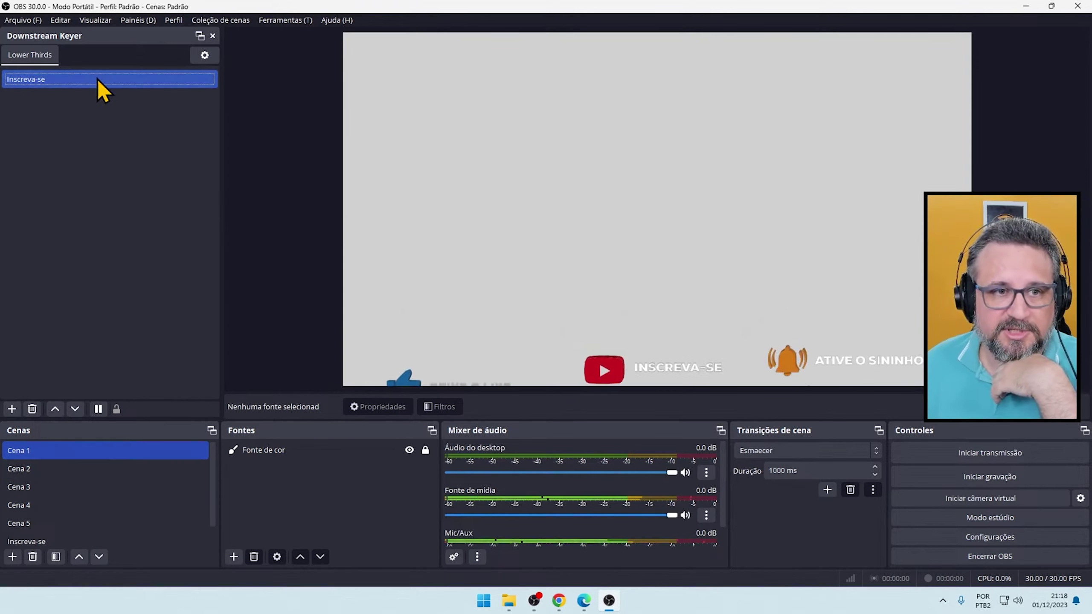
{"action": "left_click", "coordinate": [36, 473]}
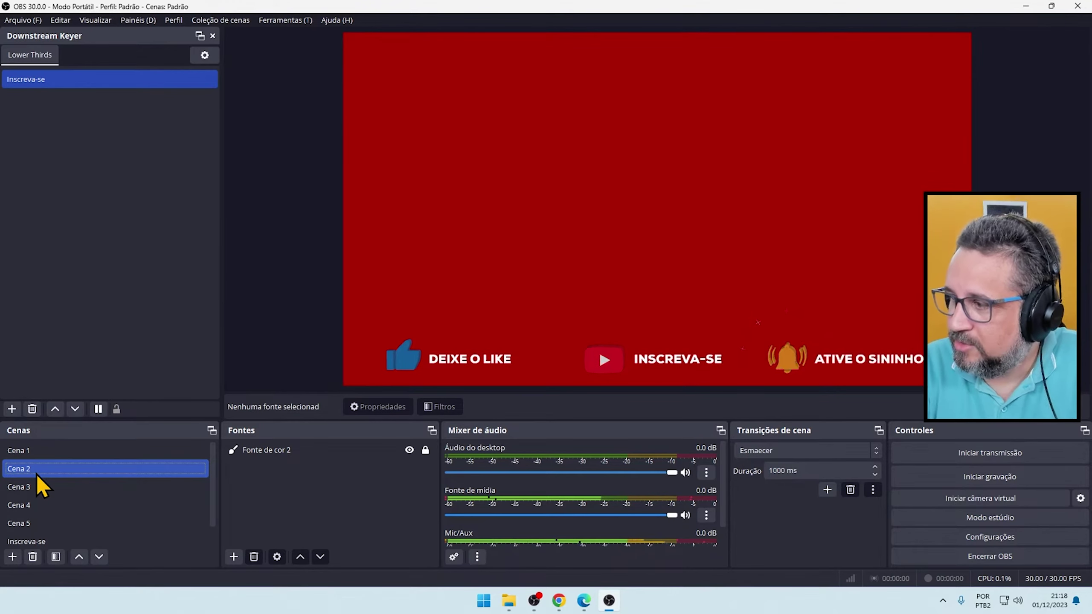
Clear the Inscreva-se overlay from Cena 2 and activate it again in the Lower Thirds keyer.
{"action": "left_click", "coordinate": [100, 412]}
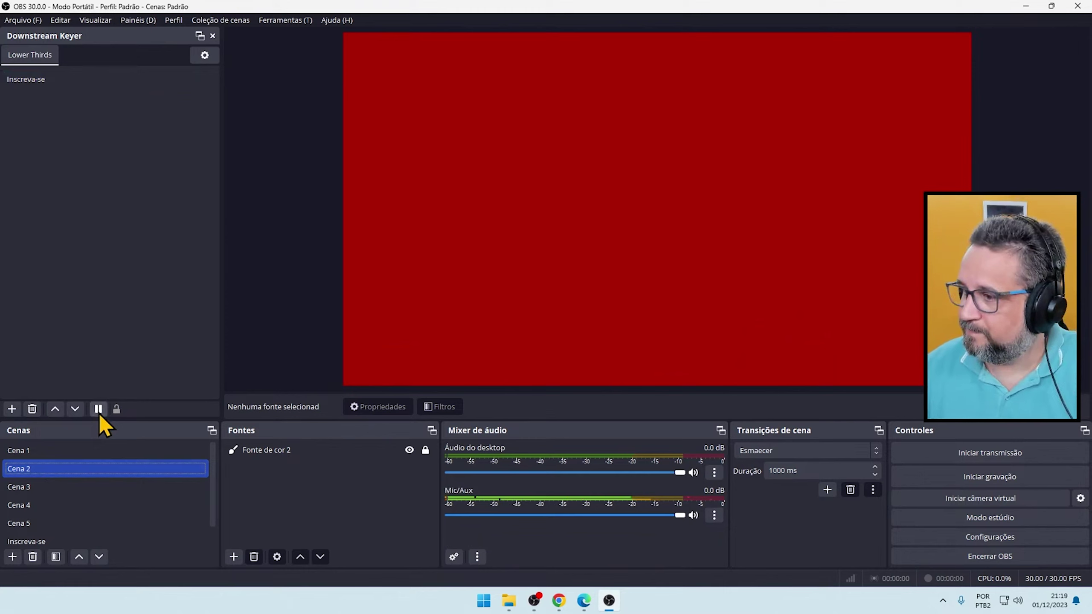
{"action": "left_click", "coordinate": [43, 80]}
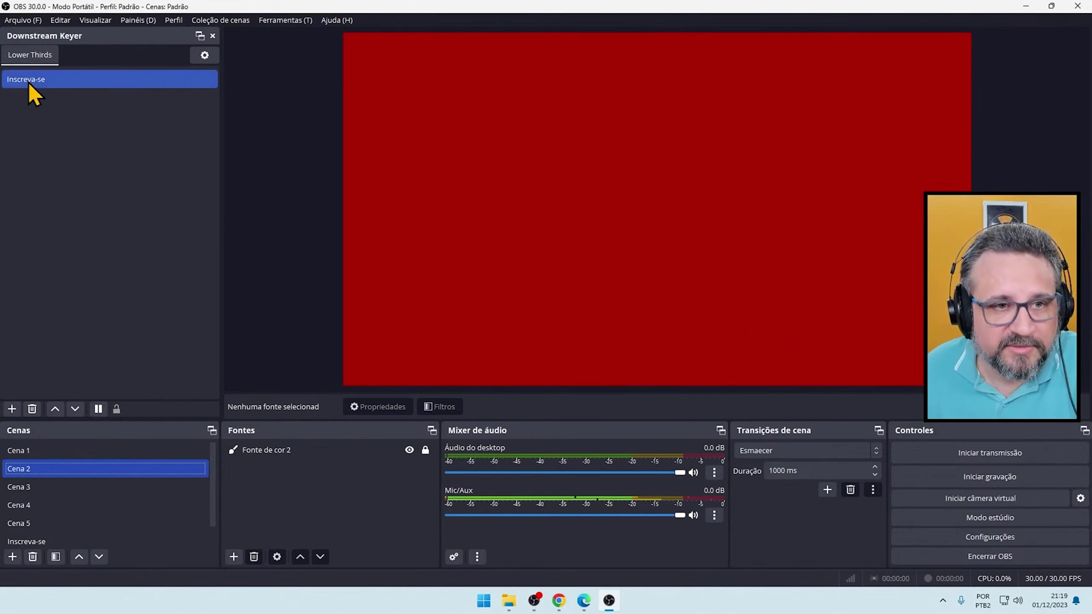
{"action": "left_click", "coordinate": [29, 81]}
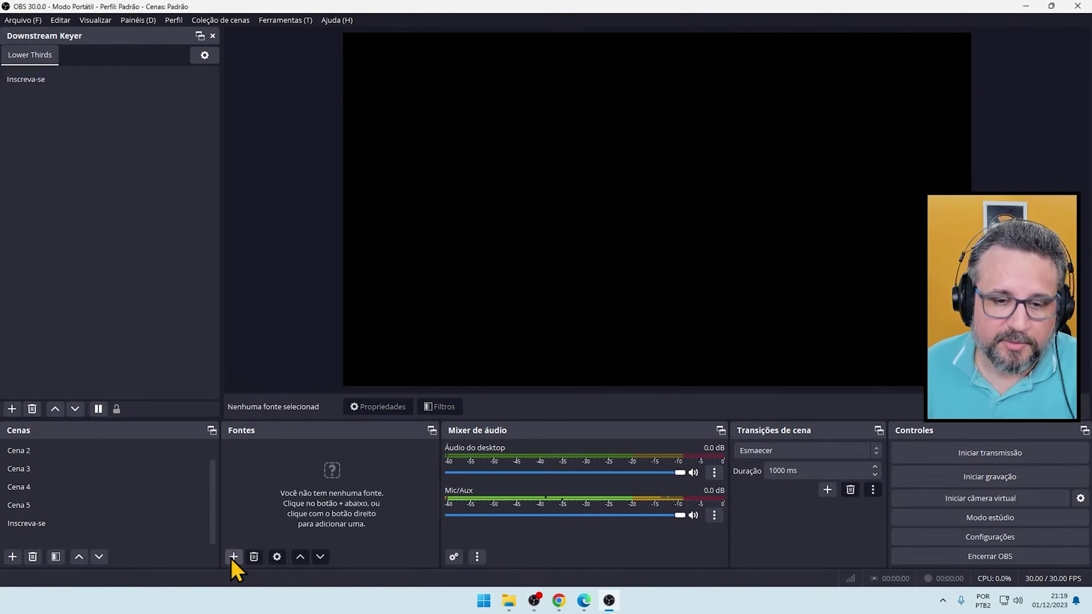
Add an image source named fundo using Backgrounds3.png to the empty scene and lock it.
{"action": "left_click", "coordinate": [233, 557]}
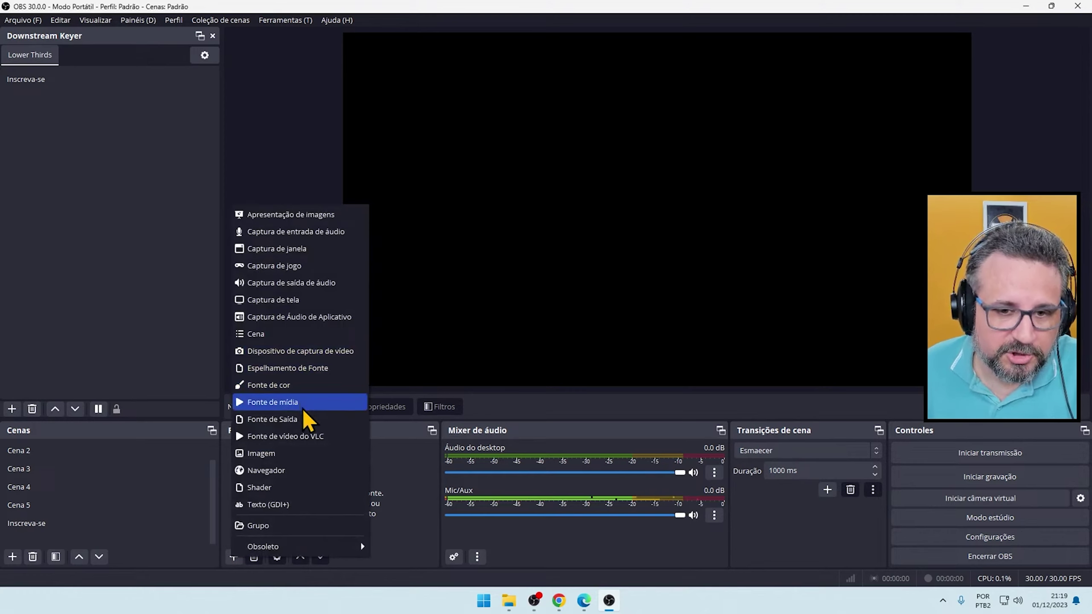
{"action": "left_click", "coordinate": [290, 453]}
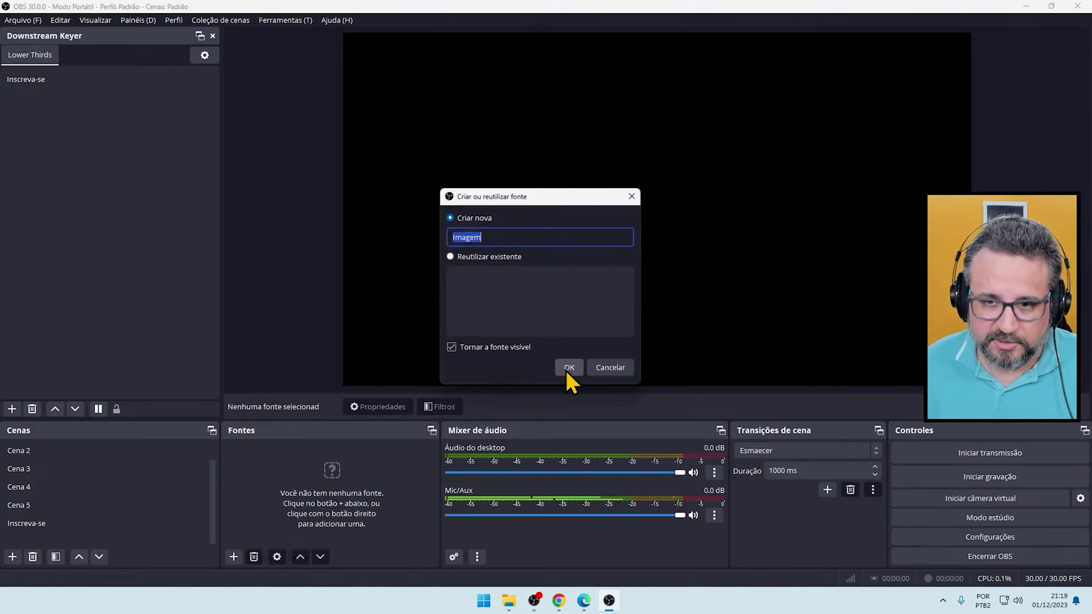
{"action": "type", "text": "fundo"}
{"action": "left_click", "coordinate": [568, 368]}
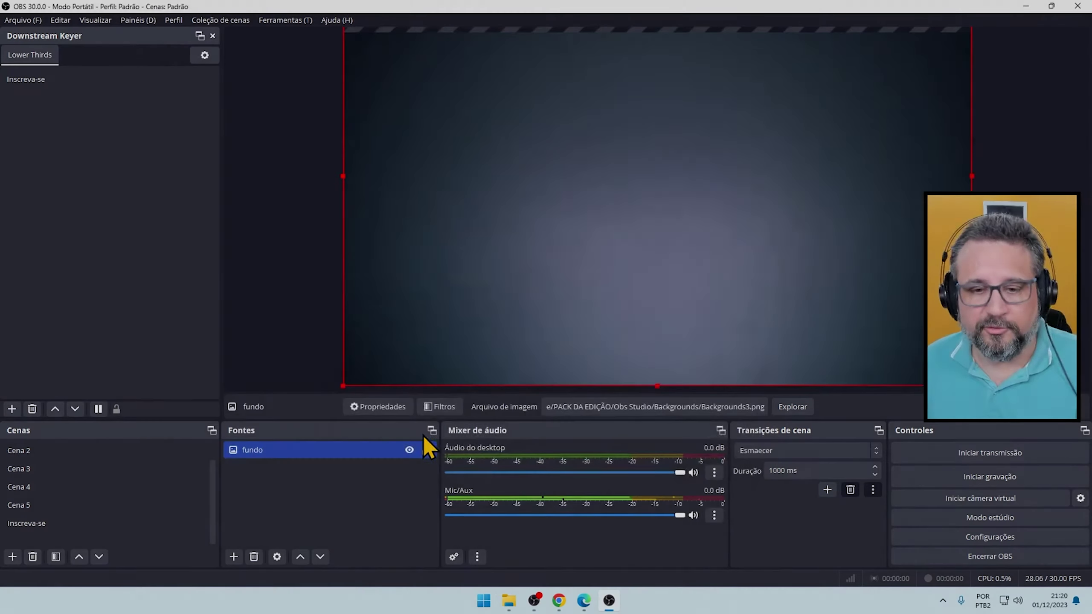
{"action": "left_click", "coordinate": [425, 449]}
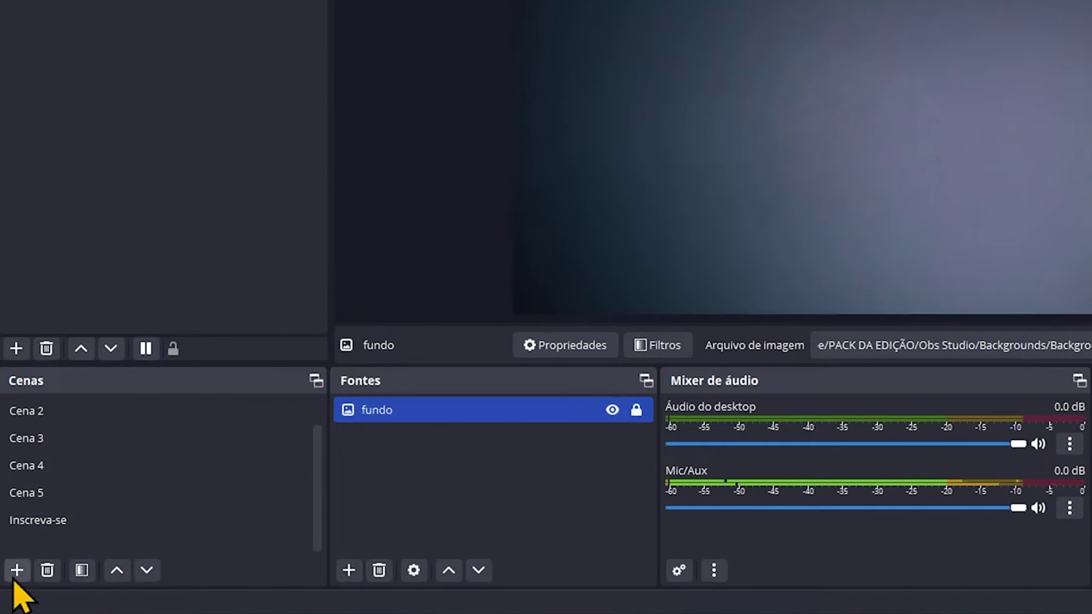
Create a scene named Camera na Direita and move it to the end of the scene list.
{"action": "left_click", "coordinate": [16, 576]}
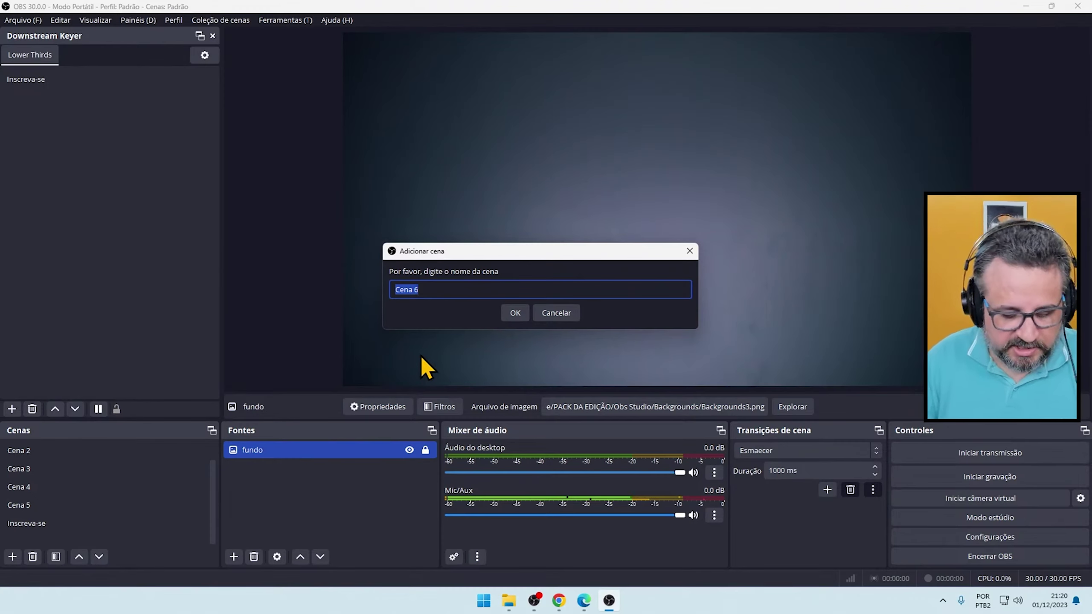
{"action": "left_click", "coordinate": [515, 313]}
{"action": "left_click", "coordinate": [99, 556]}
{"action": "left_click", "coordinate": [99, 556]}
{"action": "left_click", "coordinate": [99, 557]}
{"action": "left_click", "coordinate": [99, 557]}
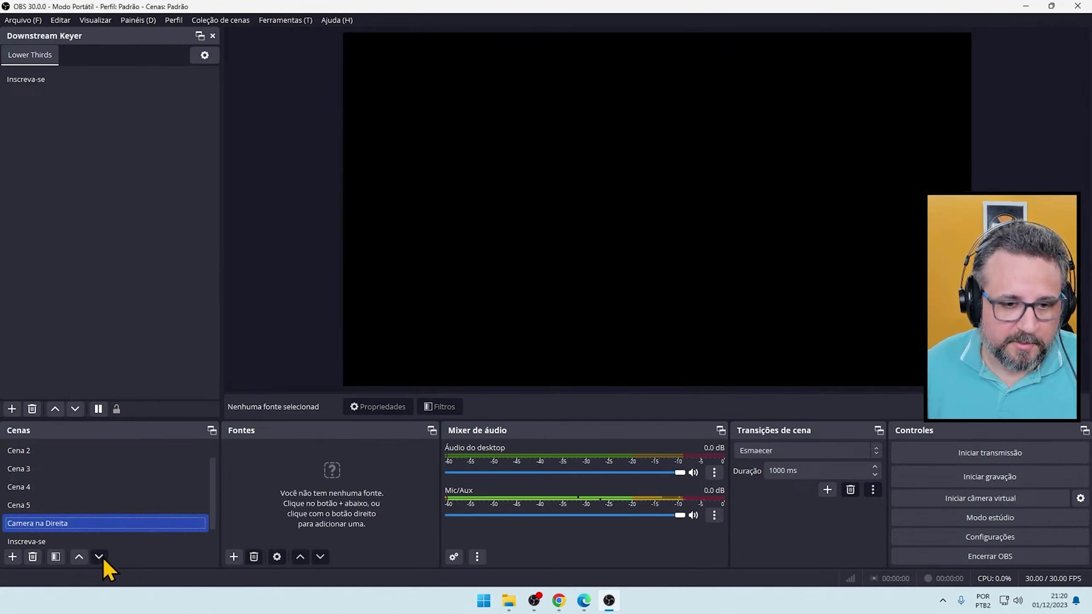
Add a Dispositivo de captura de vídeo source to Camera na Direita using the HD Pro Webcam C920 device.
{"action": "right_click", "coordinate": [285, 494]}
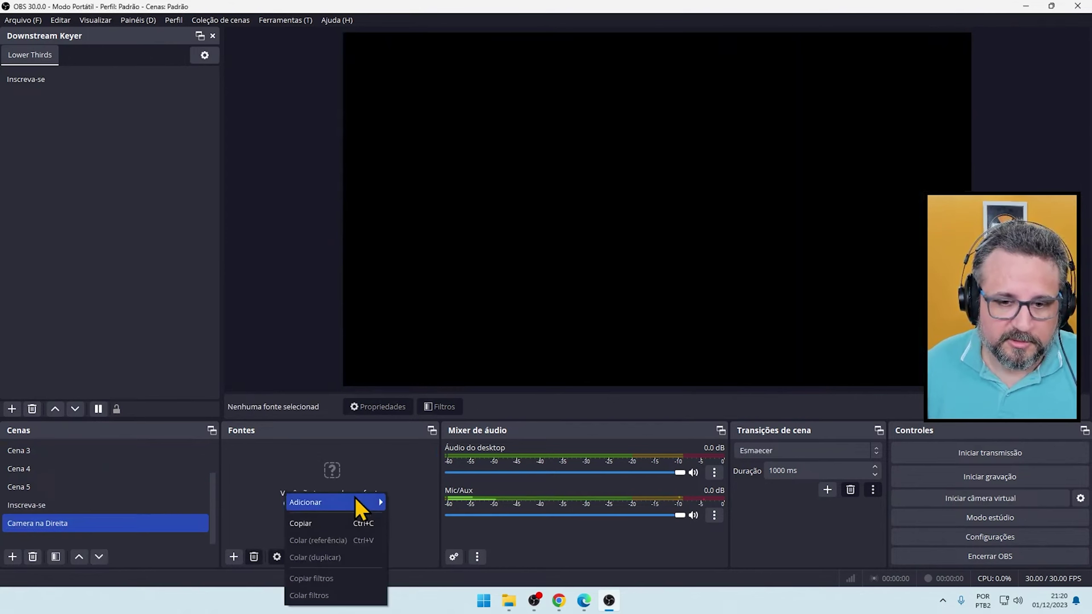
{"action": "mouse_move", "coordinate": [359, 503]}
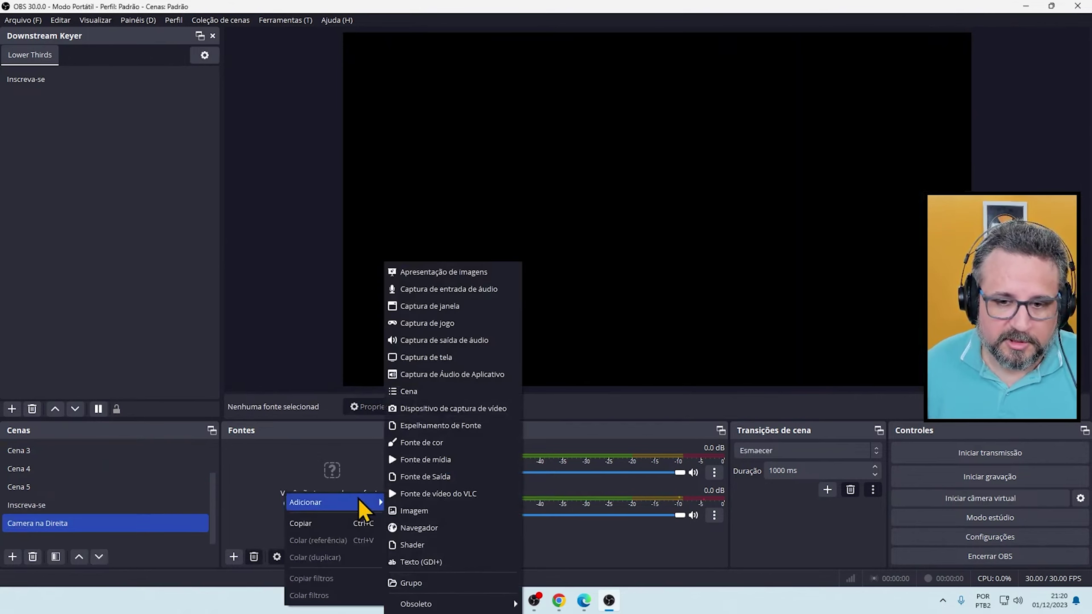
{"action": "left_click", "coordinate": [452, 408]}
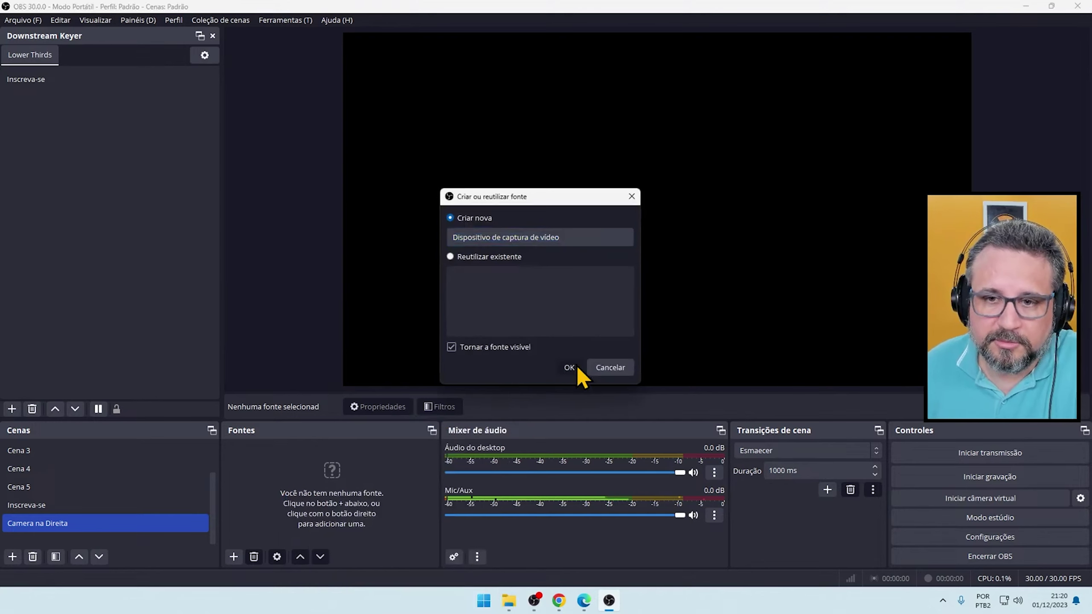
{"action": "left_click", "coordinate": [571, 367]}
{"action": "left_click", "coordinate": [516, 299]}
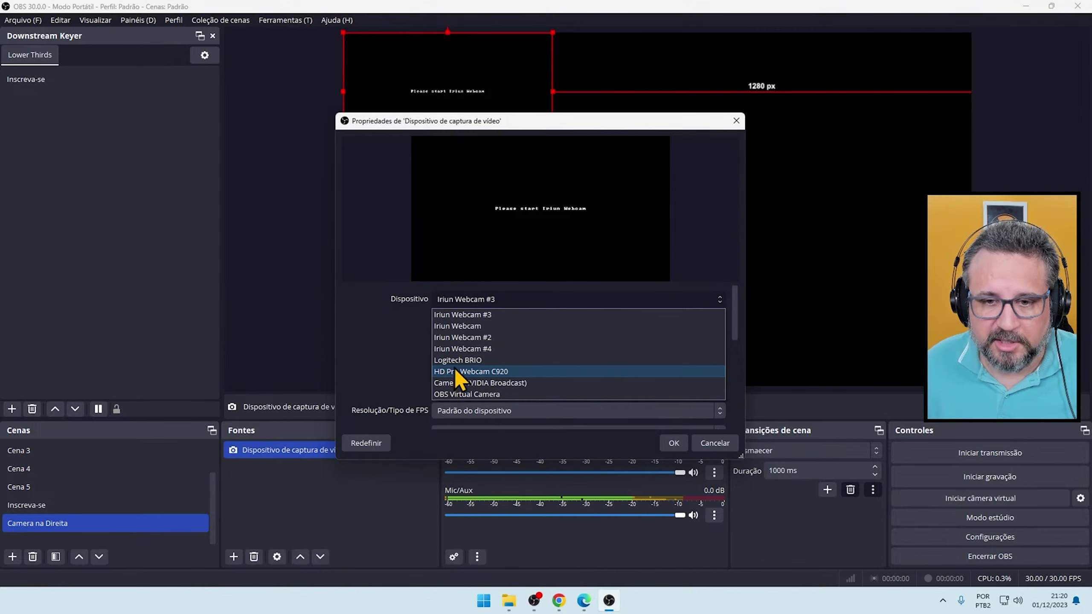
{"action": "left_click", "coordinate": [473, 371]}
Set the webcam source's resolution type to Personalizada with a resolution of 1920x1080.
{"action": "left_click", "coordinate": [661, 411]}
{"action": "left_click", "coordinate": [670, 427]}
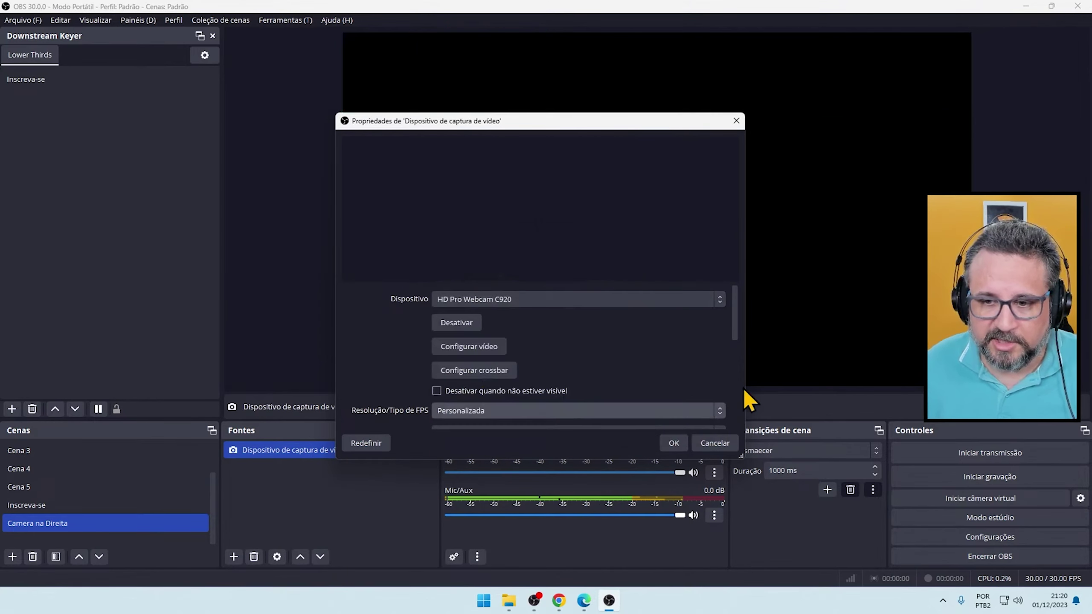
{"action": "scroll", "coordinate": [738, 318], "scroll_direction": "down", "scroll_amount": 2}
{"action": "left_click", "coordinate": [615, 370]}
{"action": "left_click", "coordinate": [466, 410]}
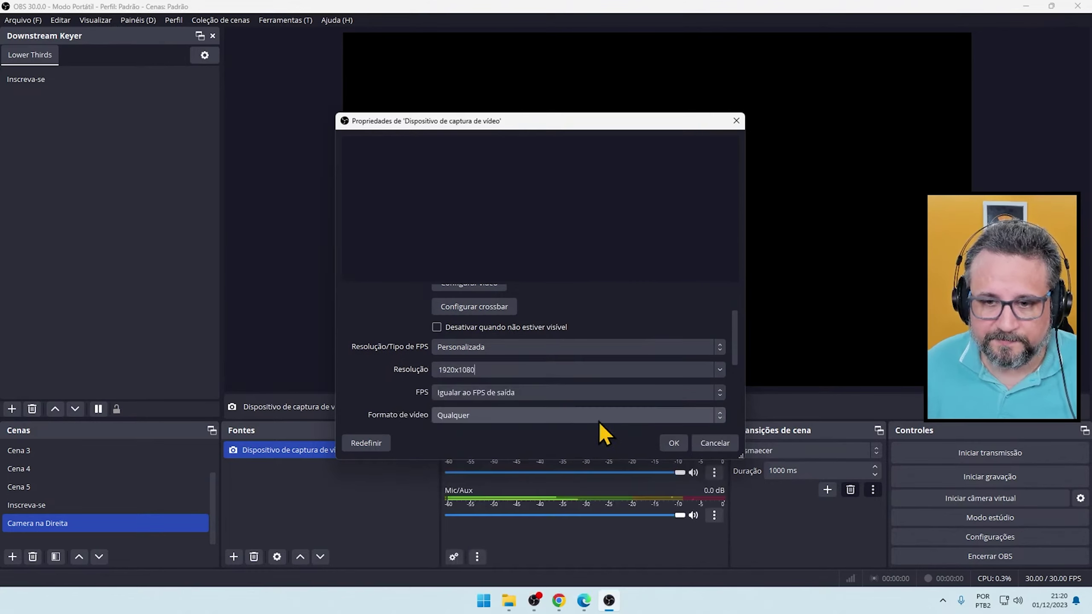
{"action": "left_click", "coordinate": [670, 444]}
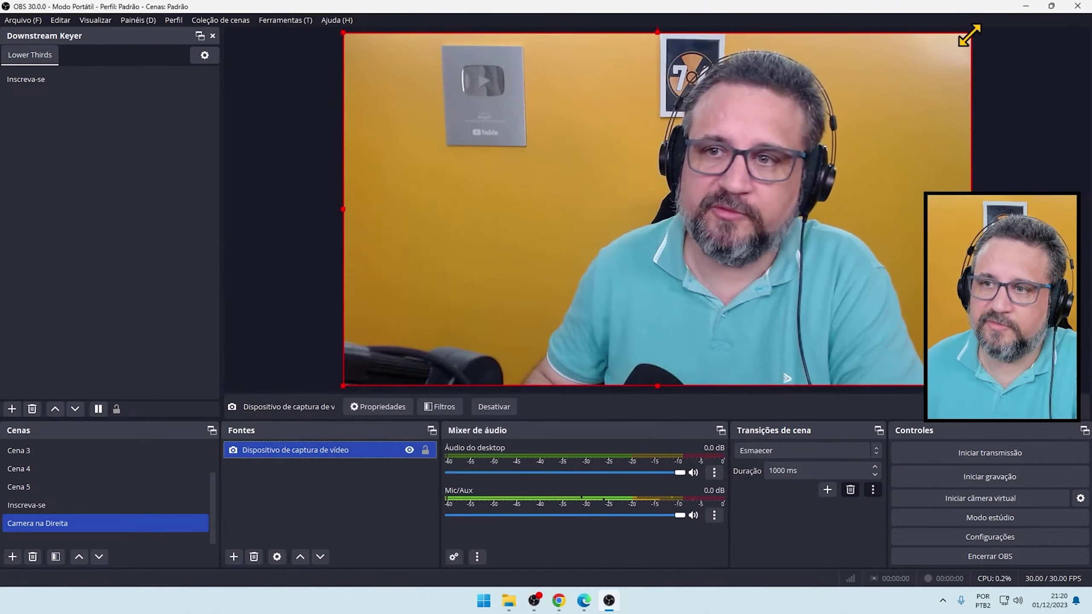
Shrink the webcam source to about 461 × 260 px and place it in the canvas's upper-right corner.
{"action": "left_click_drag", "start_coordinate": [963, 35], "coordinate": [468, 312]}
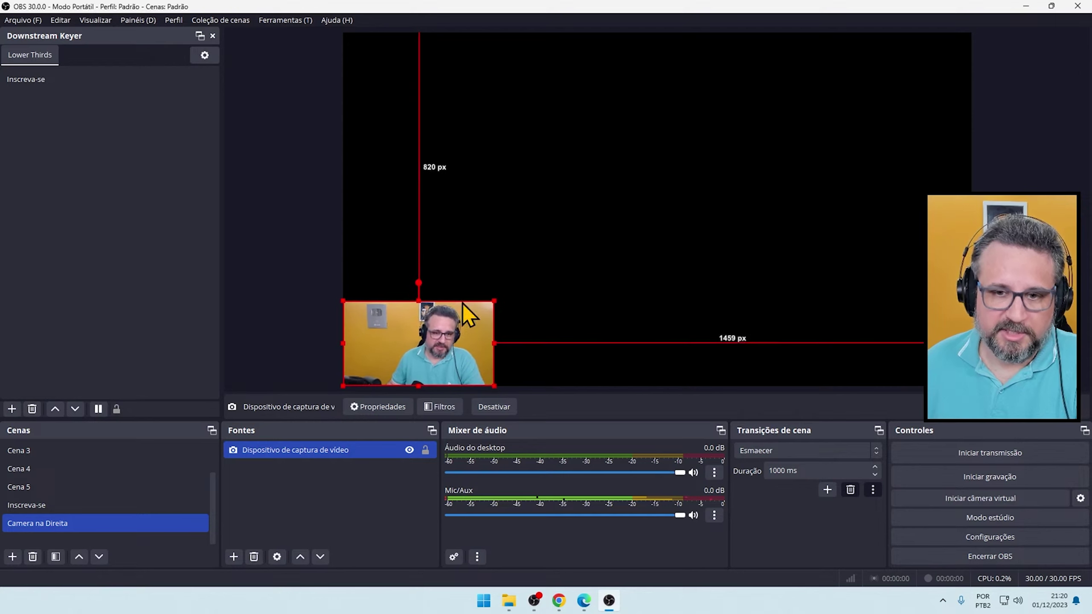
{"action": "left_click_drag", "start_coordinate": [447, 350], "coordinate": [897, 103]}
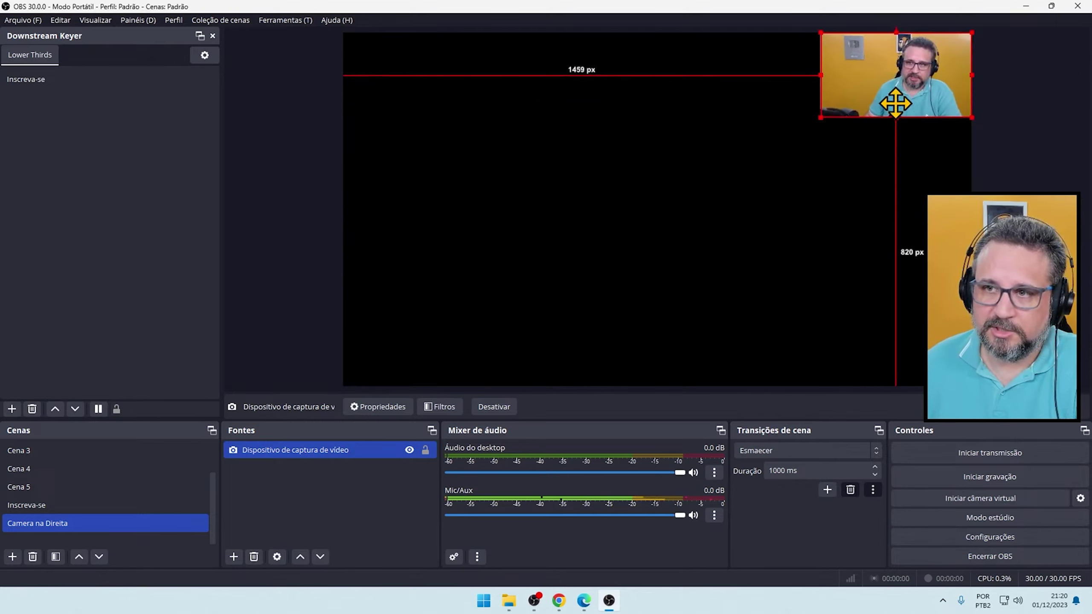
Duplicate the Camera na Direita scene as Camera na Esquerda and move its webcam to the canvas's upper-left corner.
{"action": "right_click", "coordinate": [51, 525]}
{"action": "left_click", "coordinate": [103, 285]}
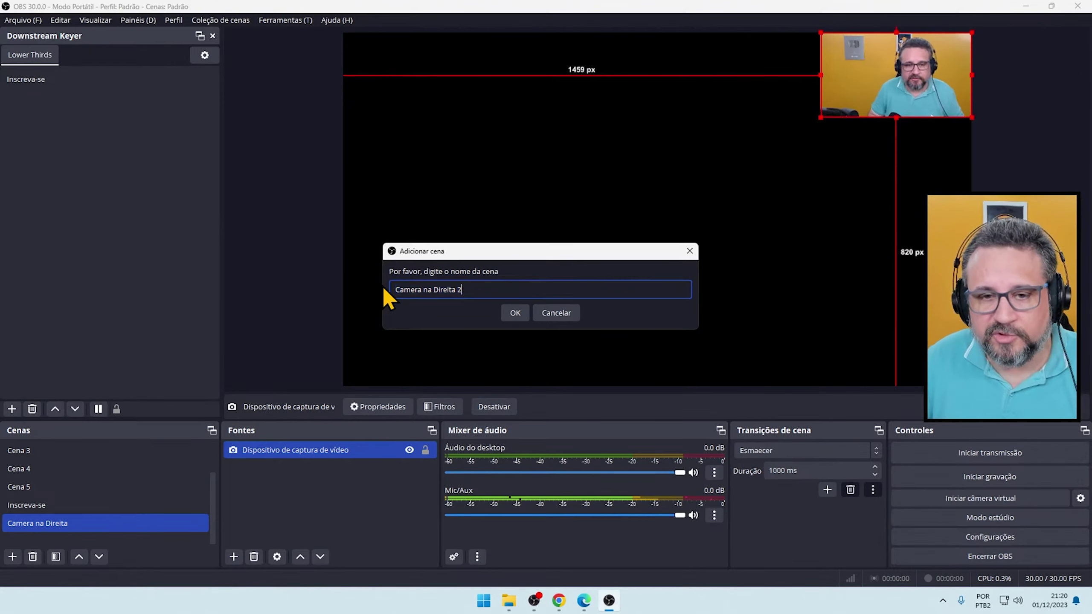
{"action": "key", "text": "BackSpace"}
{"action": "key", "text": "BackSpace"}
{"action": "key", "text": "BackSpace"}
{"action": "type", "text": "Esquerda"}
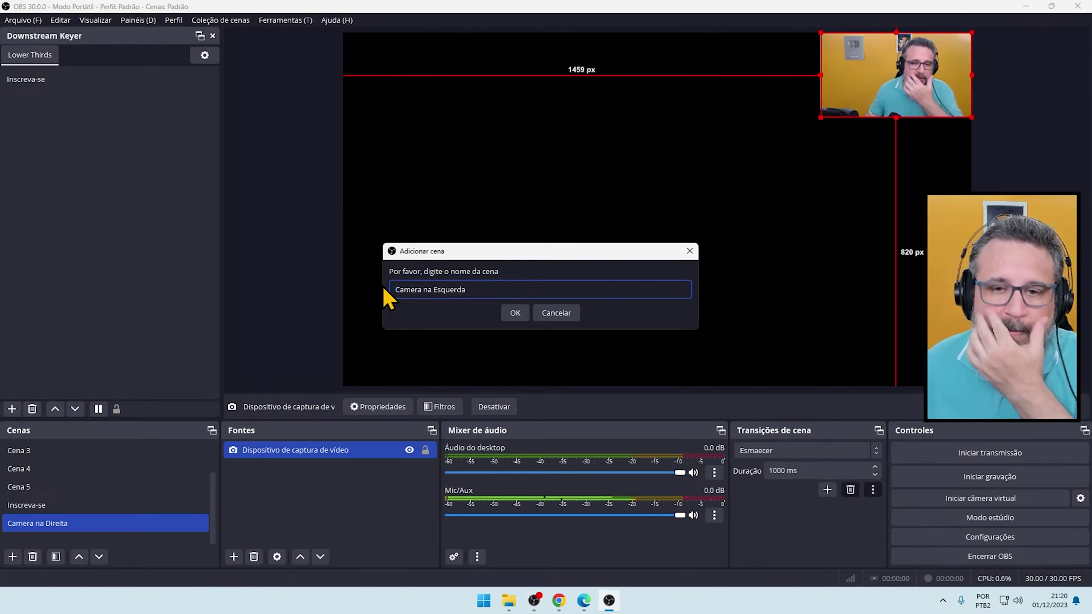
{"action": "left_click", "coordinate": [515, 313]}
{"action": "left_click_drag", "start_coordinate": [909, 60], "coordinate": [438, 65]}
Add the Camera na Direita and Camera na Esquerda scenes to the Lower Thirds downstream keyer.
{"action": "left_click", "coordinate": [39, 506]}
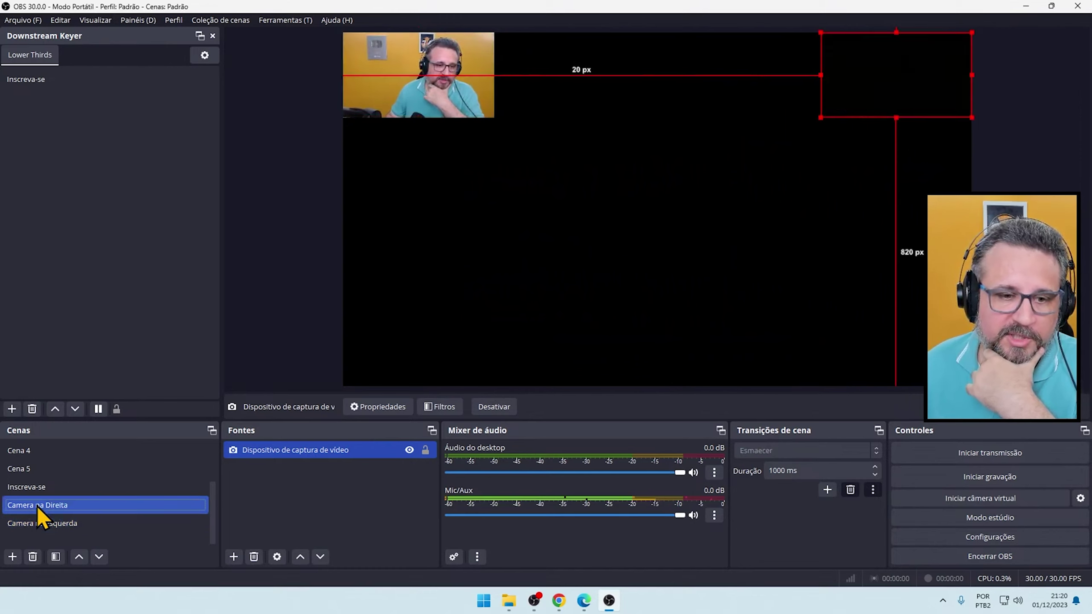
{"action": "left_click", "coordinate": [36, 523]}
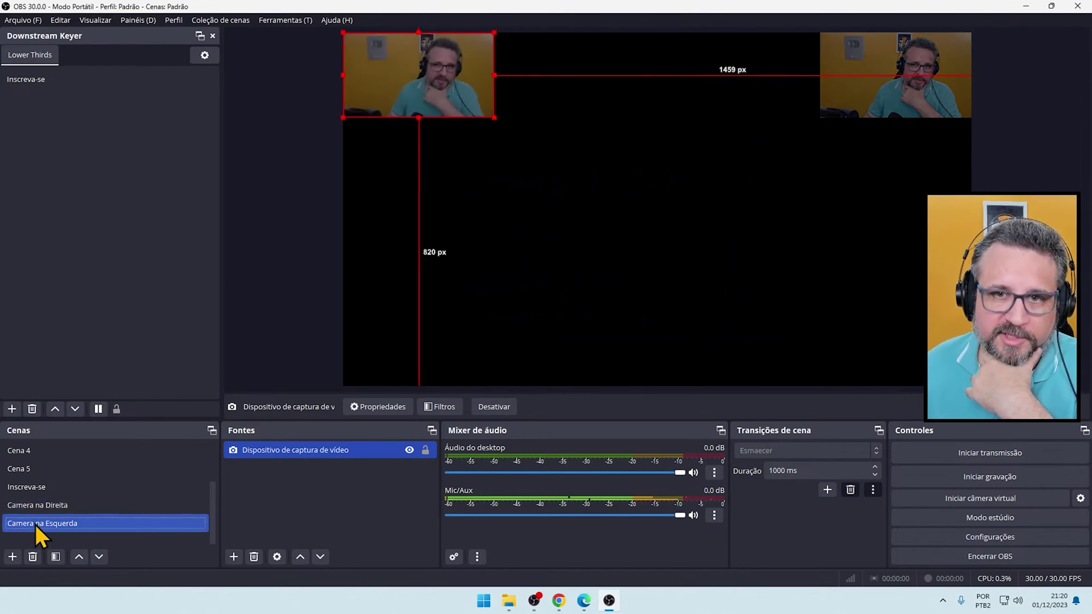
{"action": "left_click", "coordinate": [45, 505]}
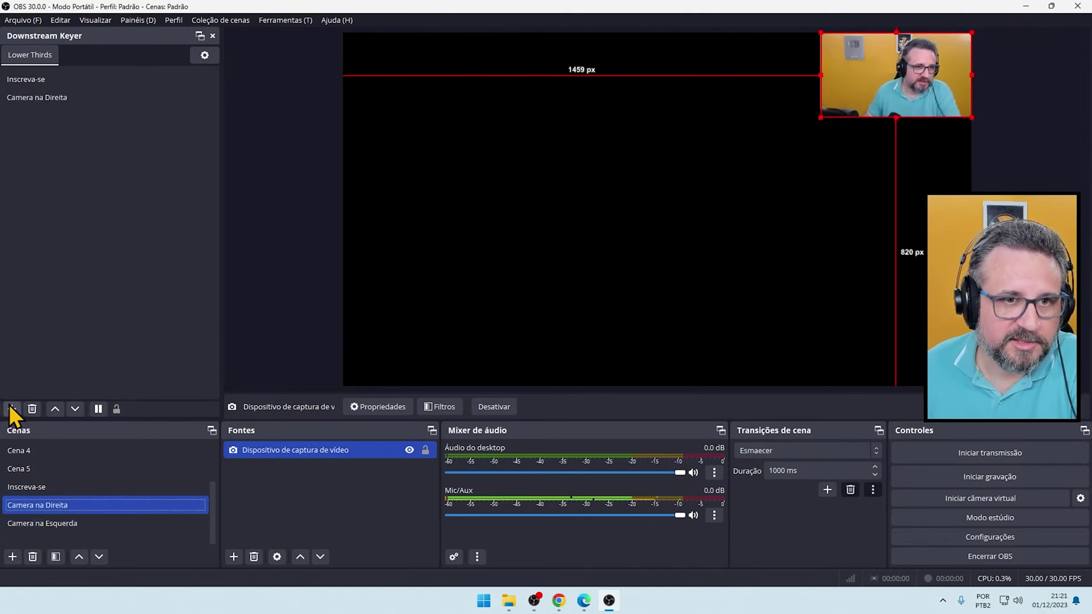
{"action": "left_click", "coordinate": [33, 523]}
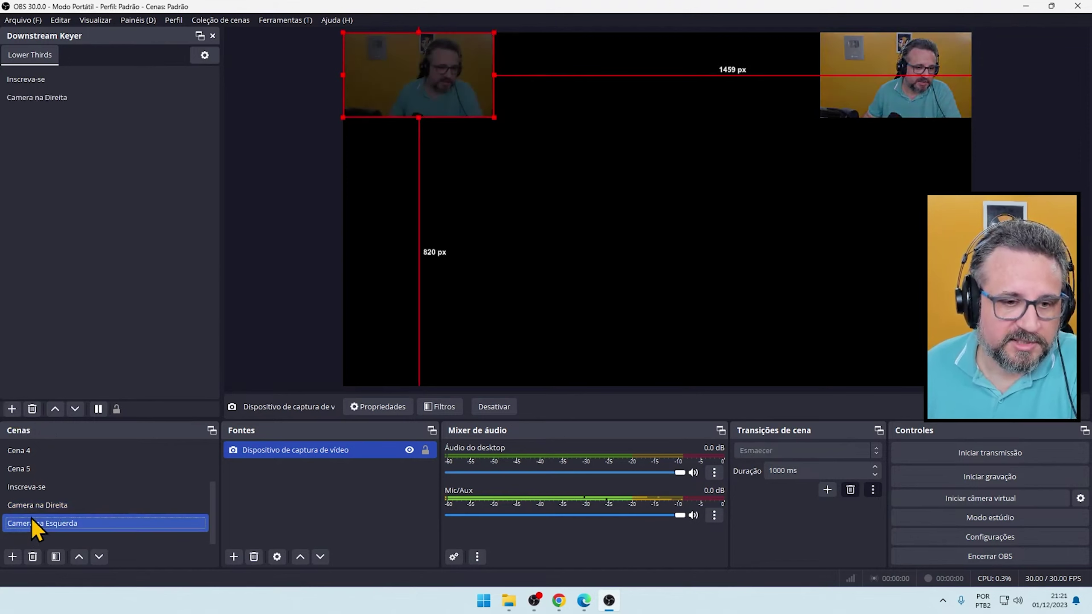
{"action": "left_click", "coordinate": [12, 408]}
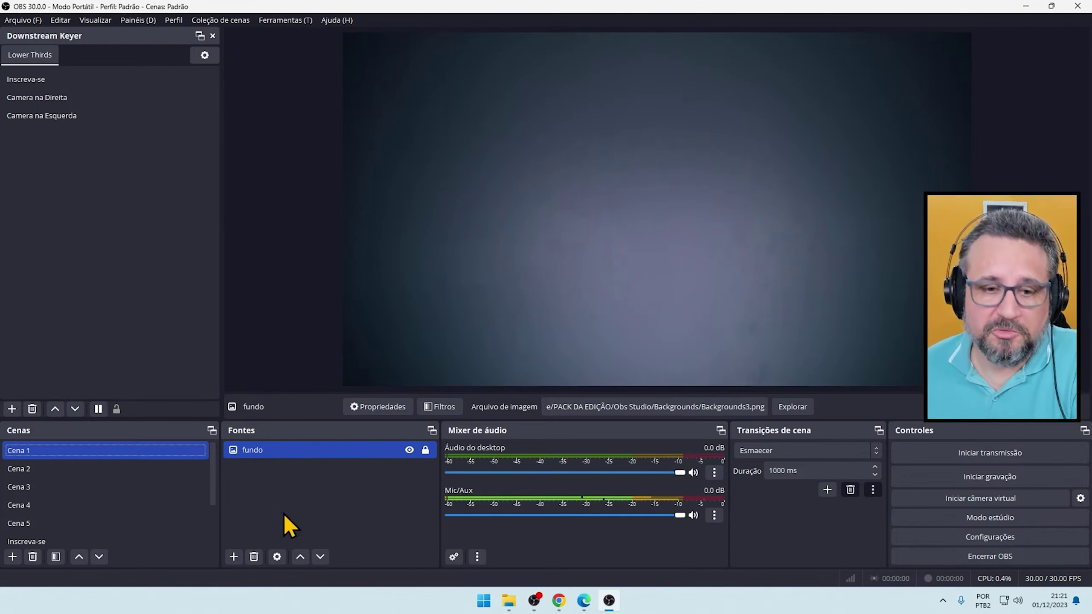
Add a Captura de tela source to Cena 1, scaled down and placed in the canvas's lower-left corner.
{"action": "right_click", "coordinate": [280, 502]}
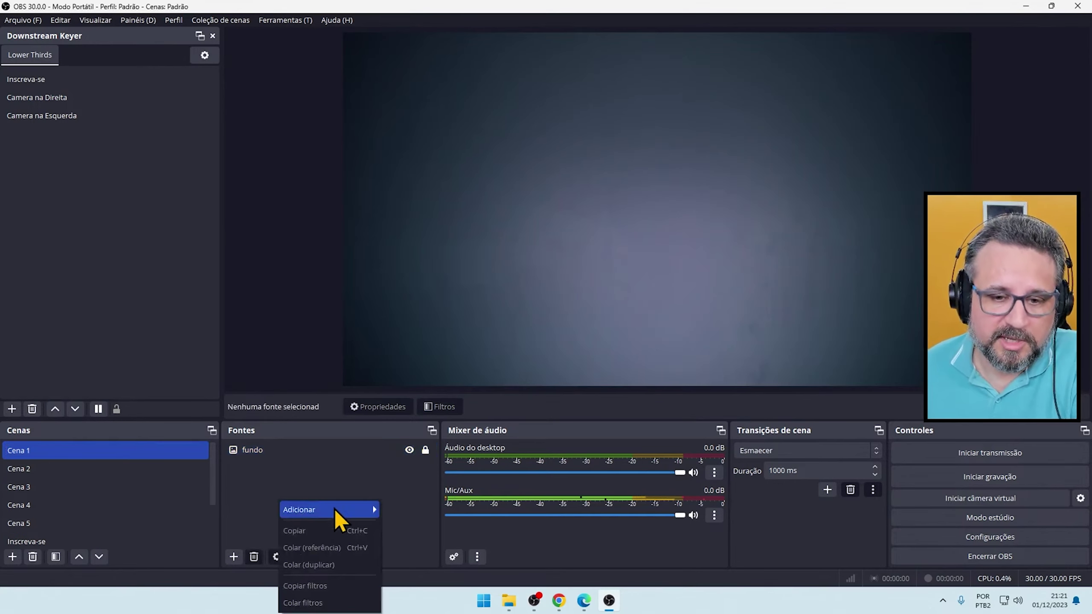
{"action": "mouse_move", "coordinate": [335, 510]}
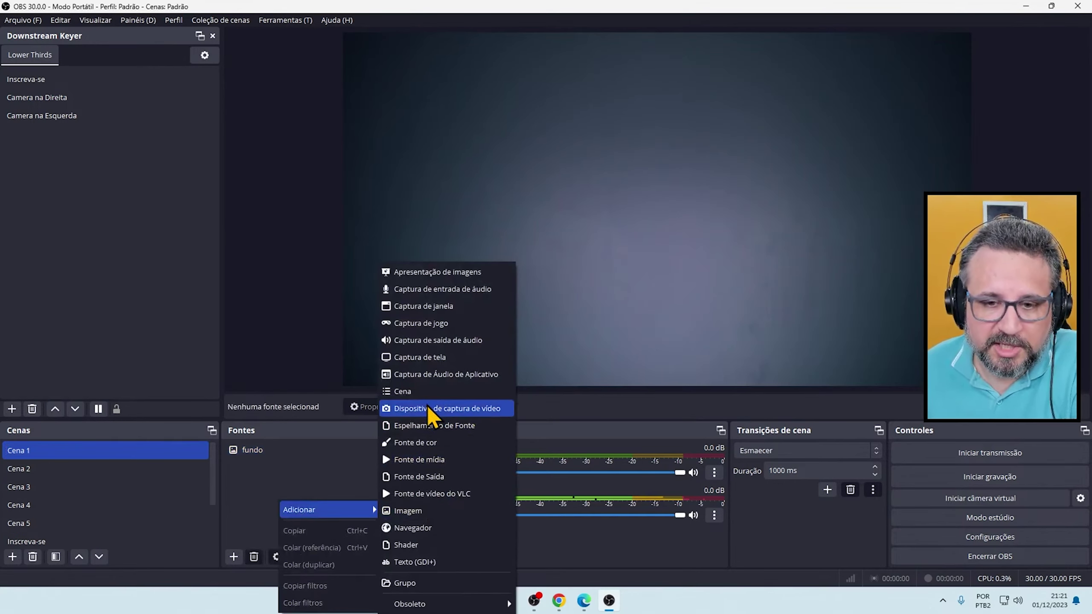
{"action": "left_click", "coordinate": [423, 357]}
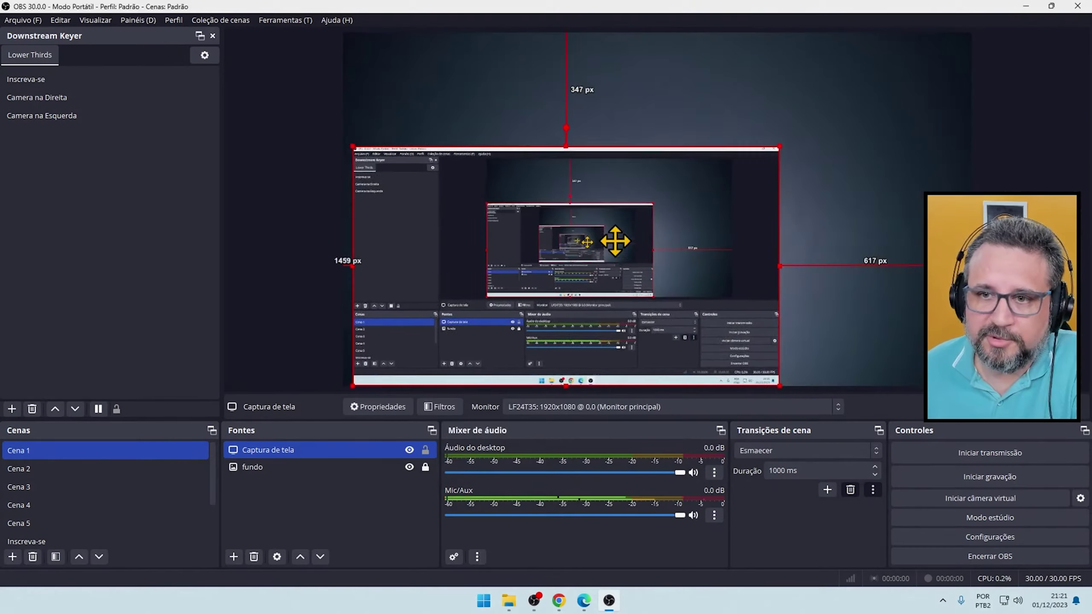
{"action": "left_click_drag", "start_coordinate": [612, 241], "coordinate": [589, 244]}
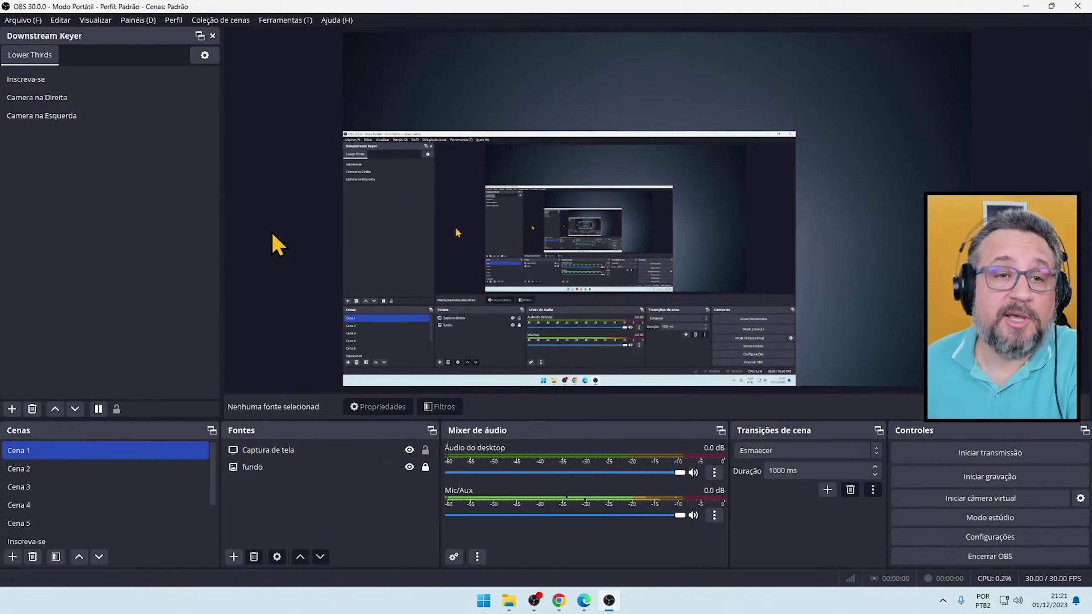
Overlay Camera na Esquerda, Inscreva-se and finally Camera na Direita on Cena 1 with the downstream keyer.
{"action": "left_click", "coordinate": [39, 115]}
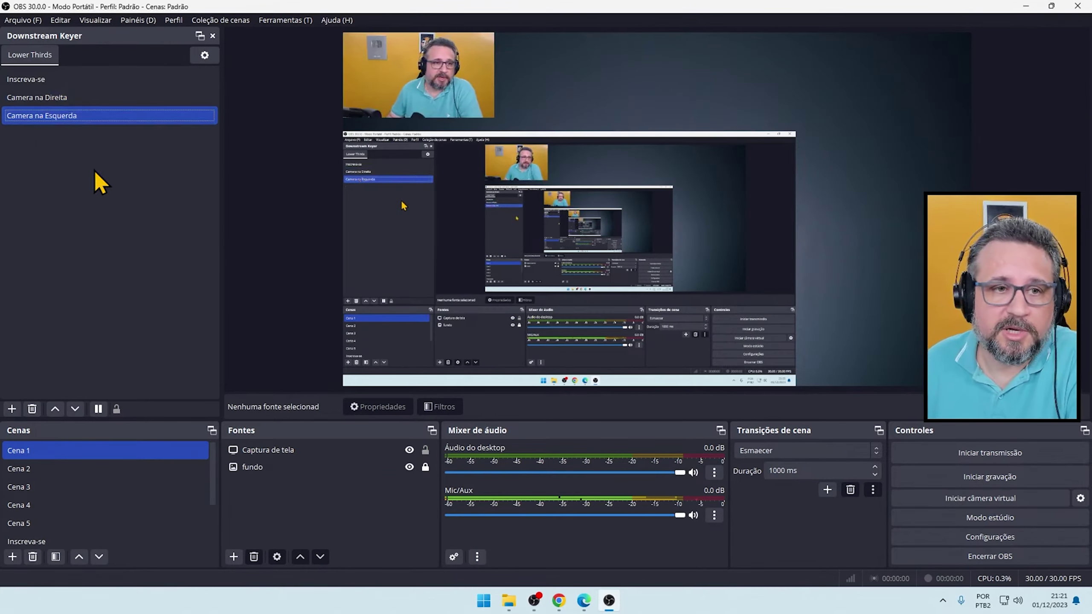
{"action": "left_click", "coordinate": [38, 80]}
{"action": "left_click", "coordinate": [39, 98]}
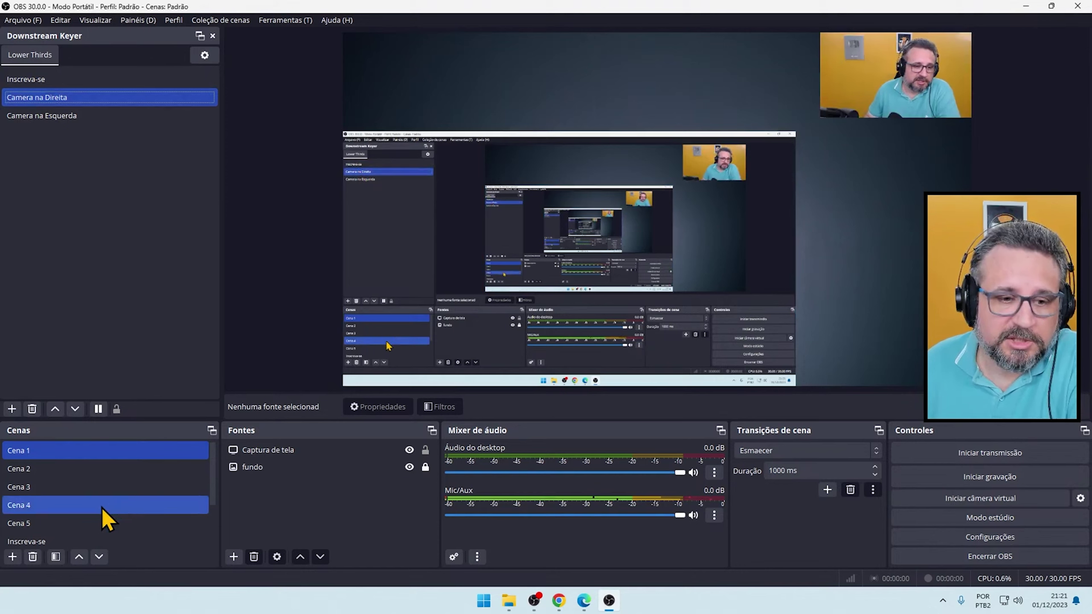
Create a new scene named Chat.
{"action": "scroll", "coordinate": [102, 511], "scroll_direction": "down", "scroll_amount": 2}
{"action": "left_click", "coordinate": [12, 556]}
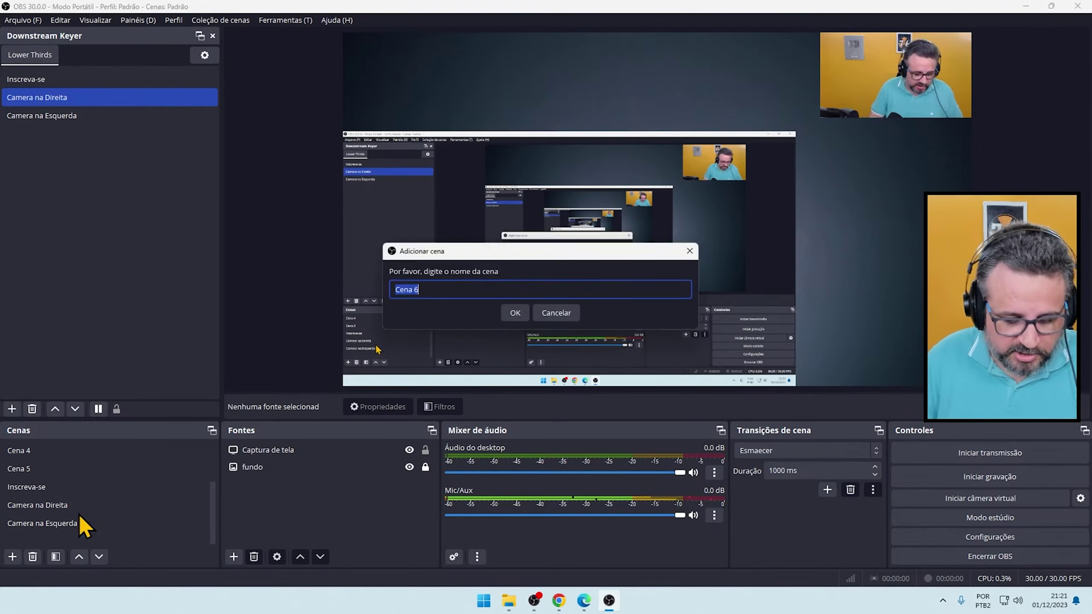
{"action": "type", "text": "Chat"}
{"action": "left_click", "coordinate": [513, 319]}
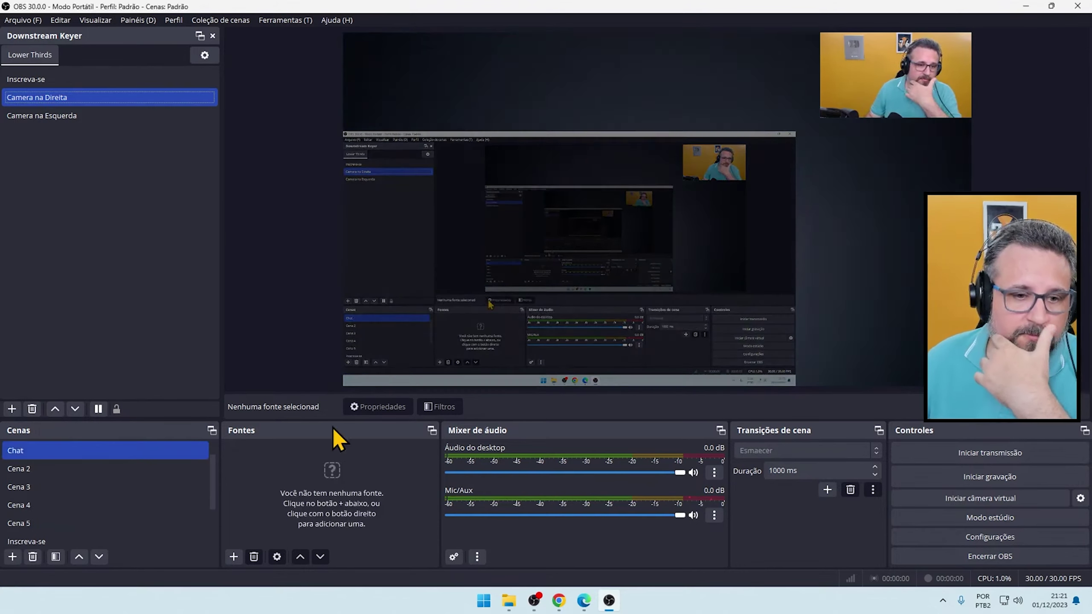
Add a Fonte de cor source to Chat, shaped as a vertical panel about 720 px tall below the overlaid webcam.
{"action": "right_click", "coordinate": [304, 491]}
{"action": "mouse_move", "coordinate": [357, 499]}
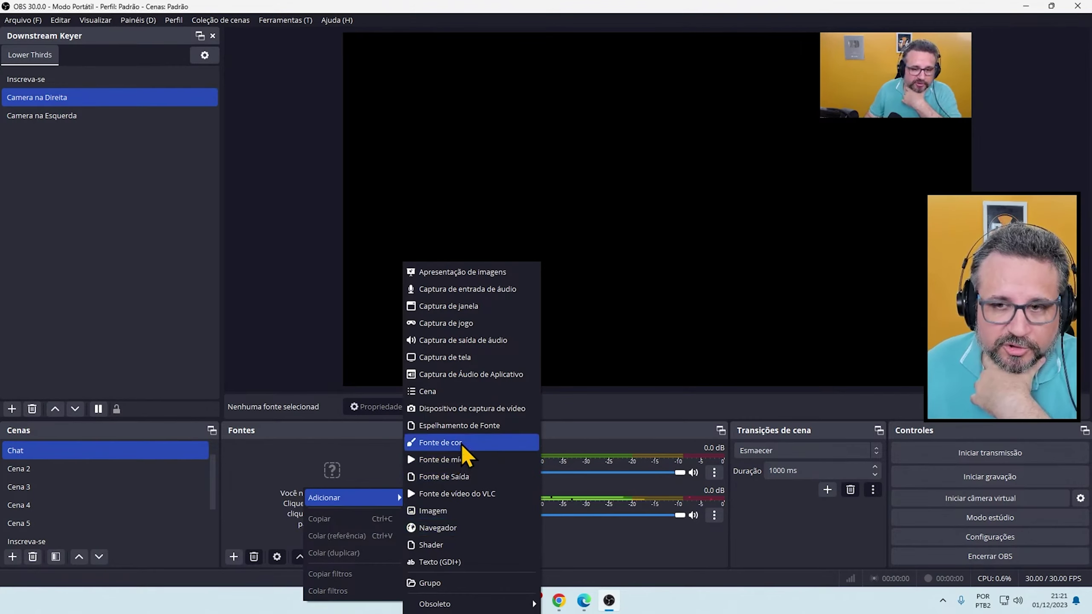
{"action": "left_click", "coordinate": [440, 442]}
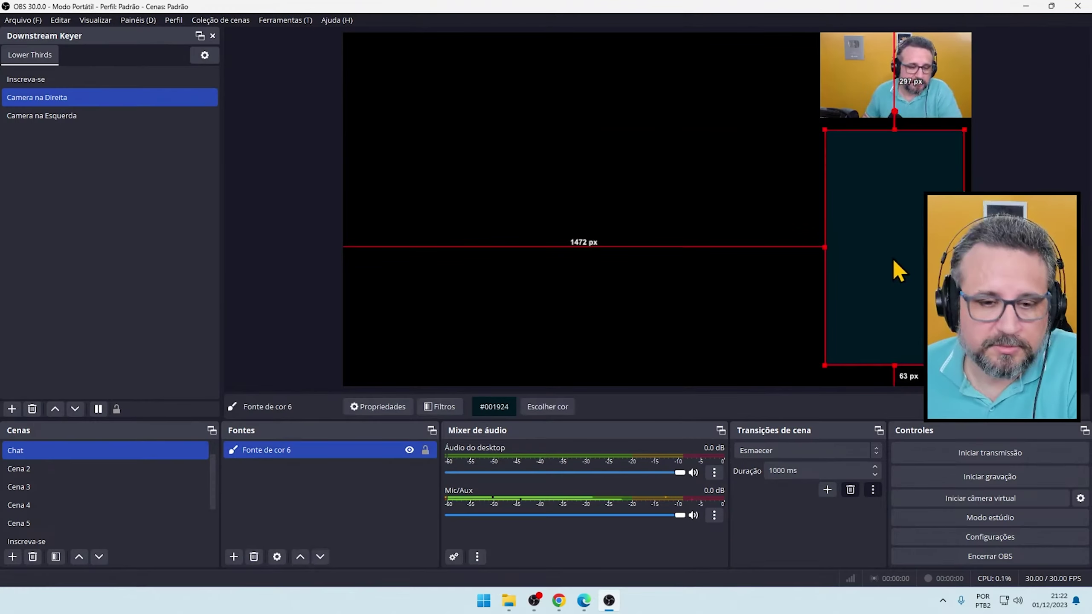
Lighten the chat panel's colour source to #003b54.
{"action": "double_click", "coordinate": [284, 450]}
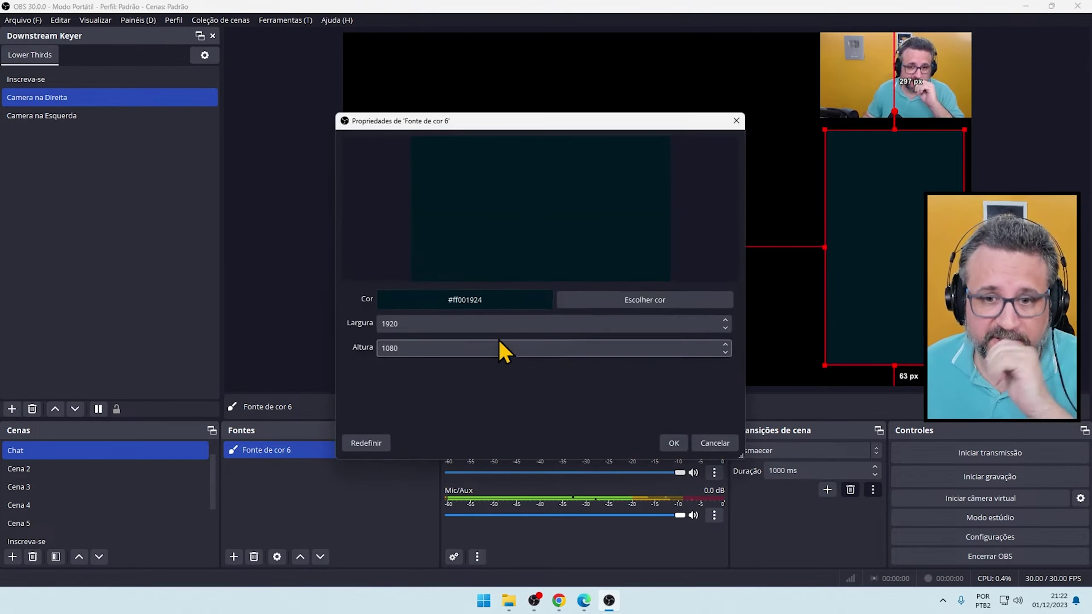
{"action": "left_click", "coordinate": [616, 303]}
{"action": "left_click_drag", "start_coordinate": [666, 243], "coordinate": [661, 234]}
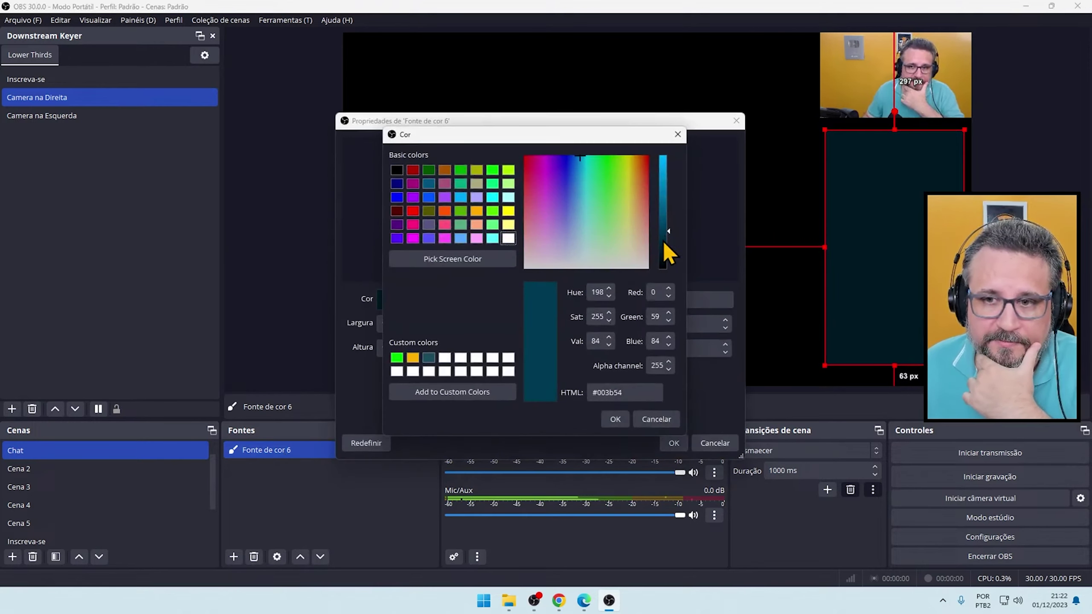
{"action": "left_click", "coordinate": [615, 419]}
{"action": "left_click", "coordinate": [673, 443]}
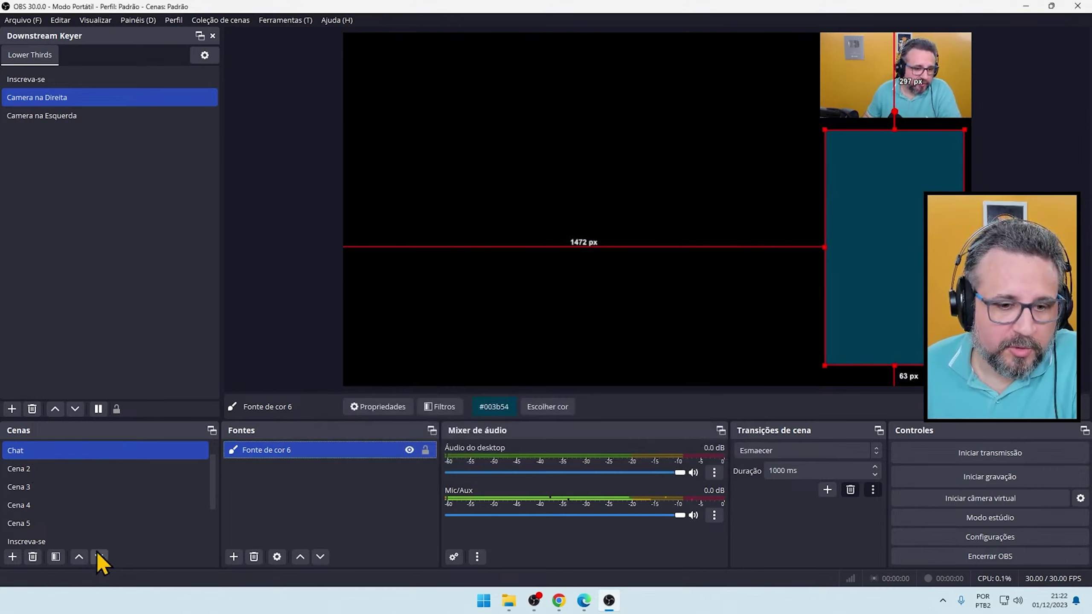
Move the Chat scene to the end of the scene list.
{"action": "left_click", "coordinate": [99, 556]}
{"action": "left_click", "coordinate": [99, 556]}
{"action": "left_click", "coordinate": [99, 557]}
{"action": "left_click", "coordinate": [99, 557]}
{"action": "left_click", "coordinate": [99, 557]}
{"action": "left_click", "coordinate": [99, 557]}
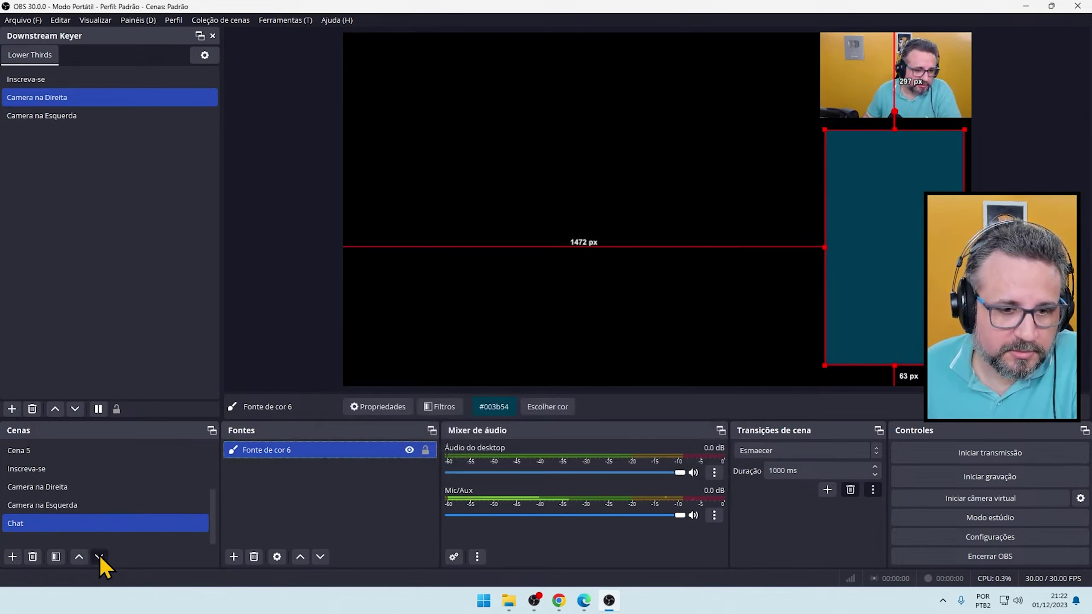